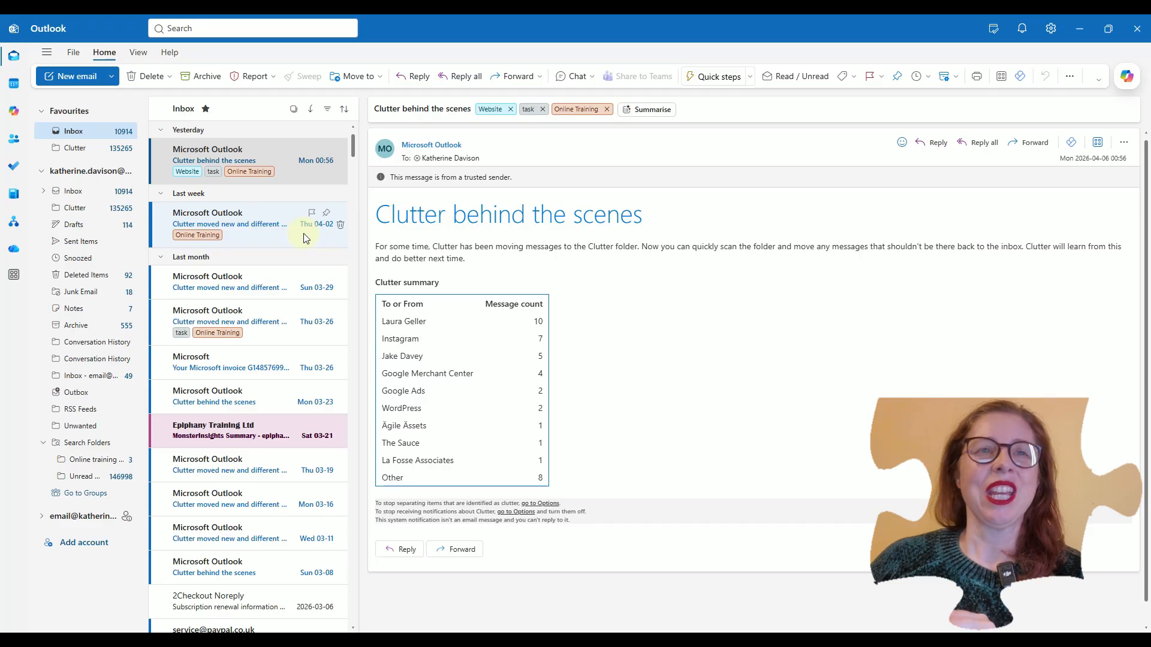
Step: Create a rule from the MonsterInsights Summary email that always moves messages from Epiphany Training Ltd to the print folder
left_click(201, 432)
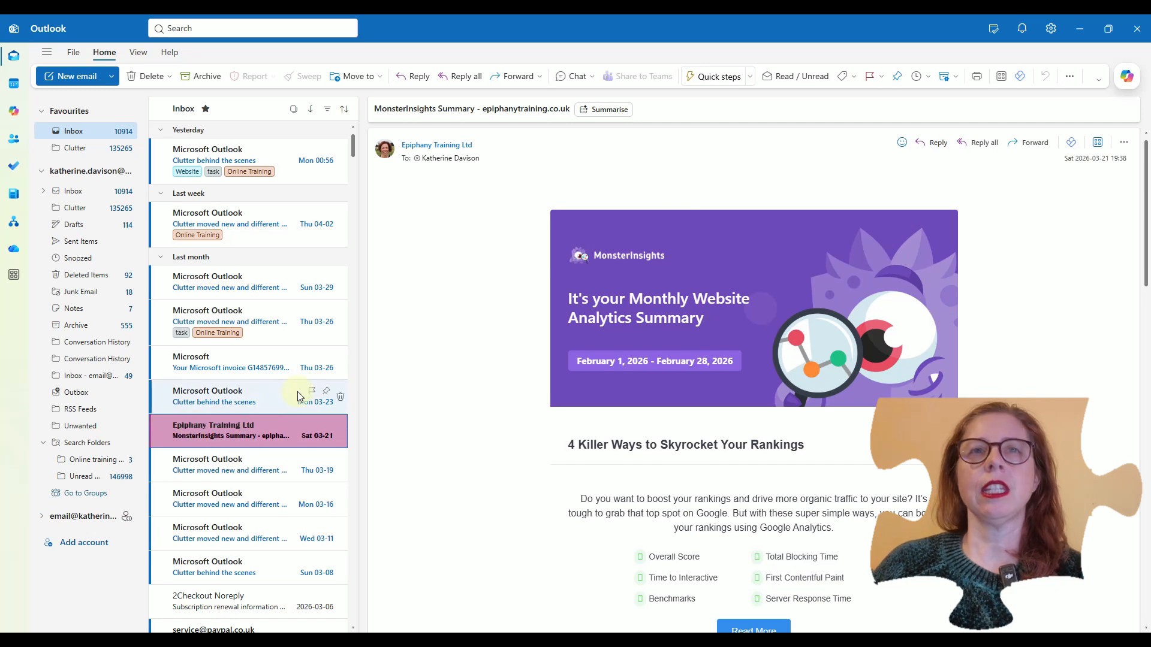
left_click(1071, 79)
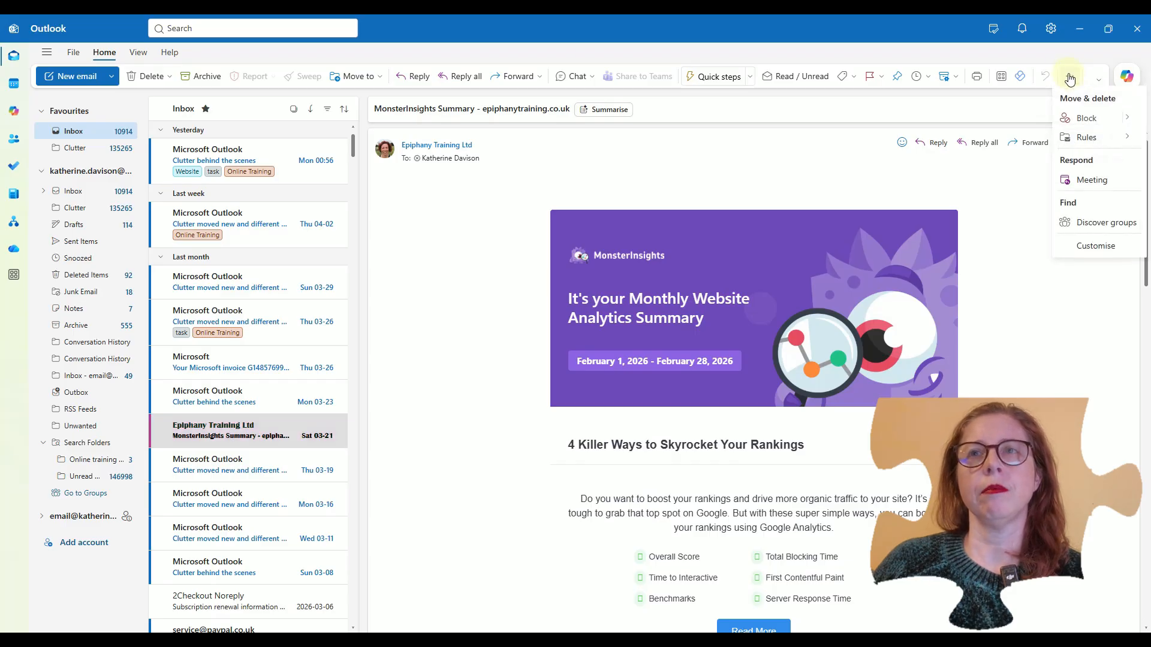
mouse_move(1076, 137)
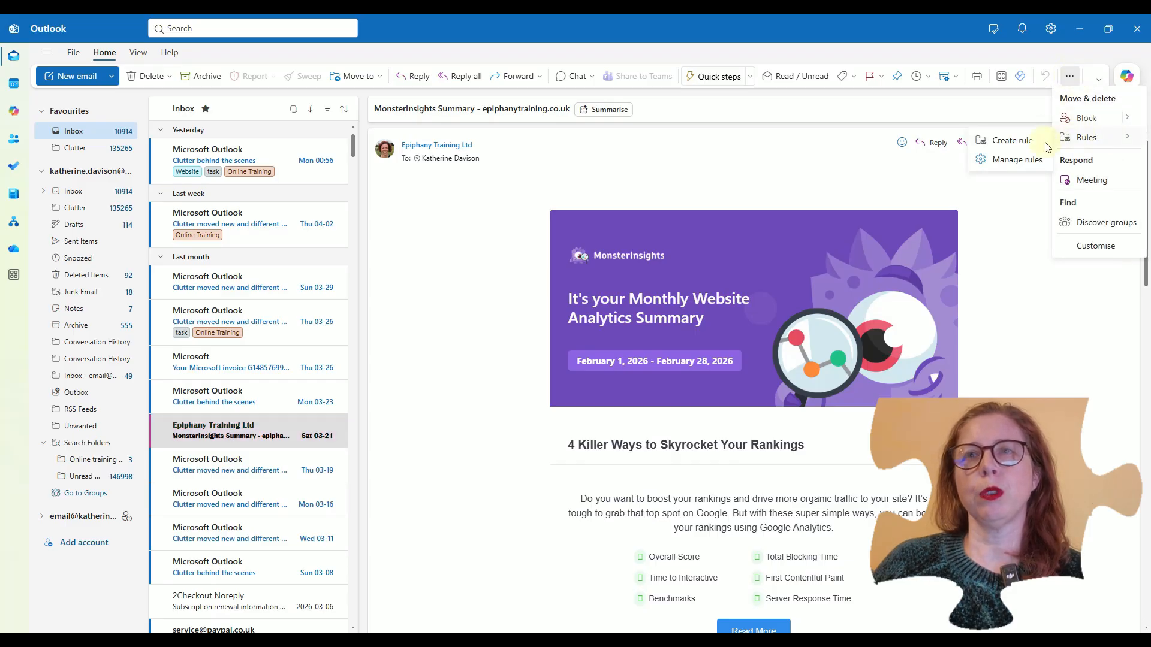
left_click(1013, 142)
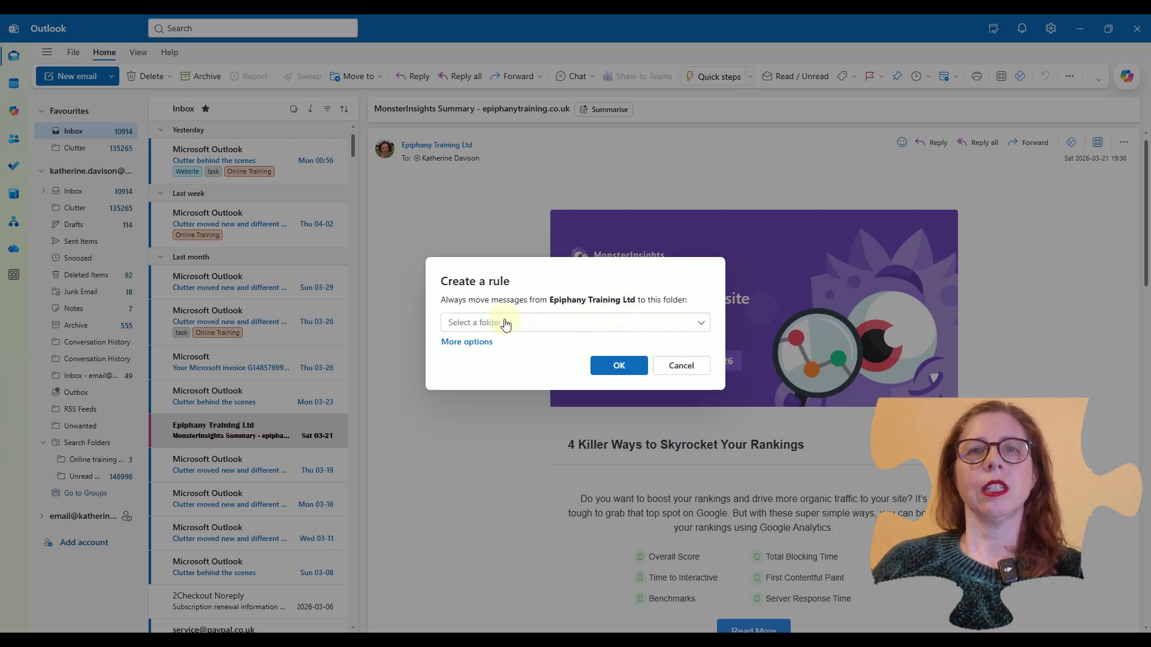
left_click(484, 324)
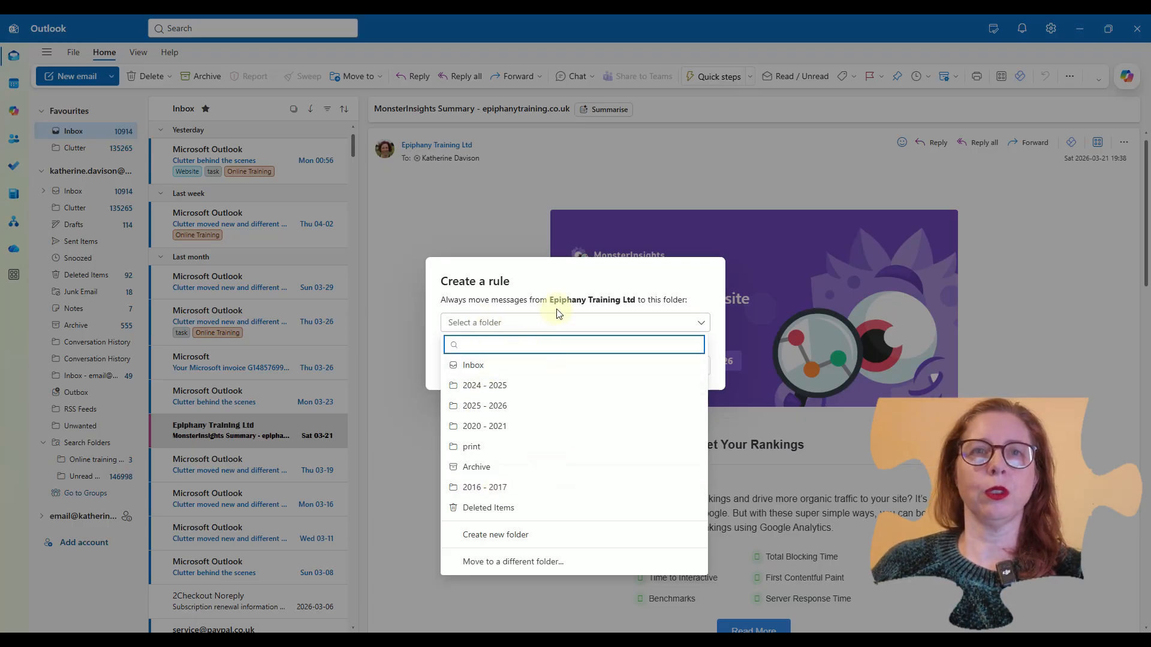
left_click(557, 287)
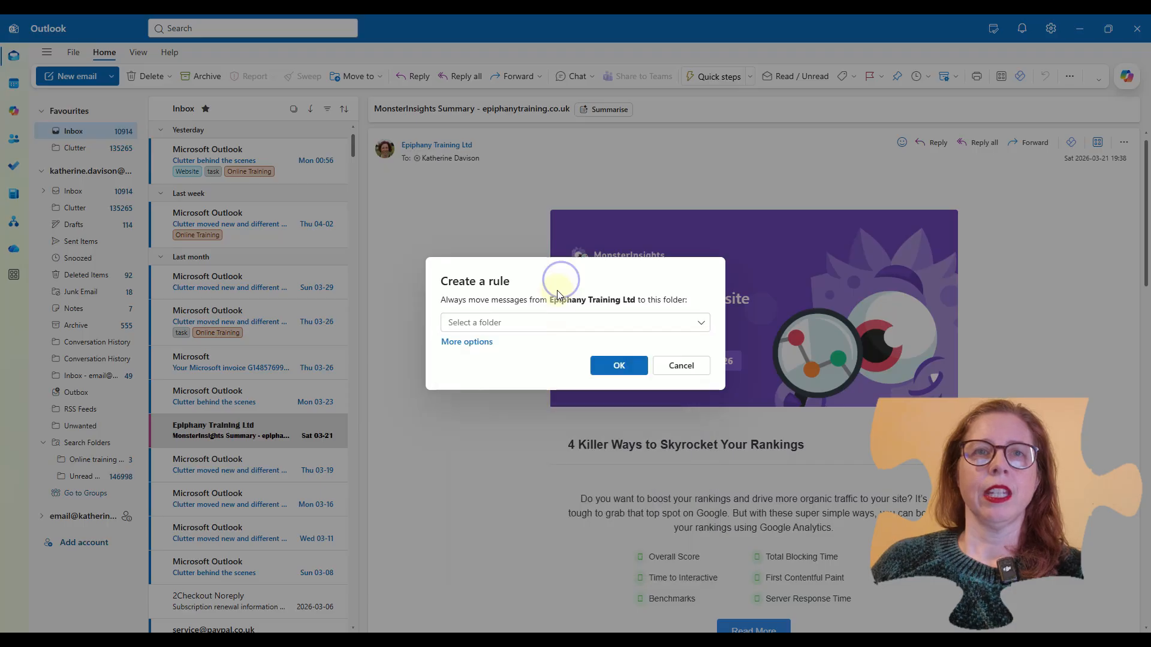
left_click(600, 324)
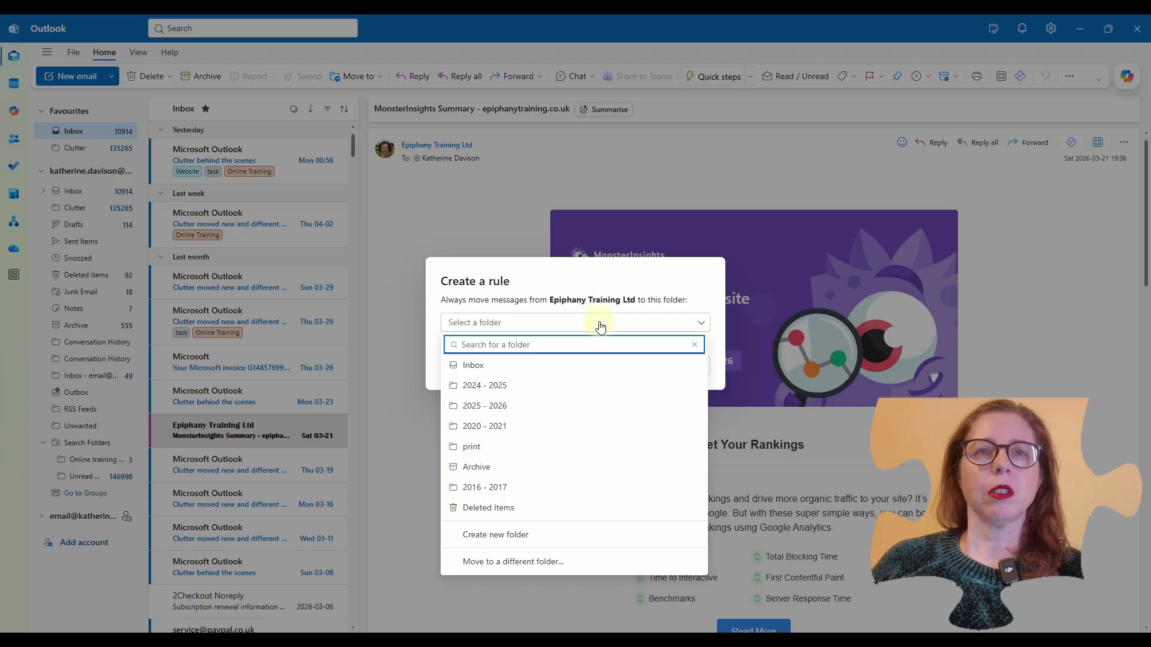
left_click(470, 450)
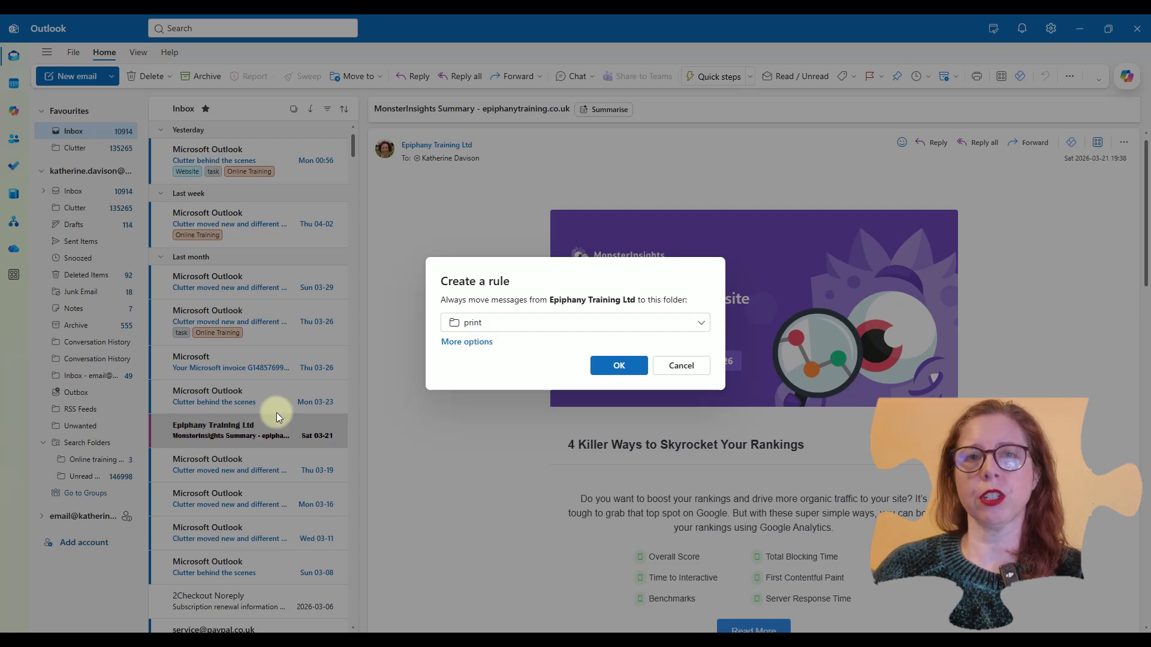
Step: Show the rule's additional options and replace its condition with Subject includes "Monsterinsights"
left_click(460, 346)
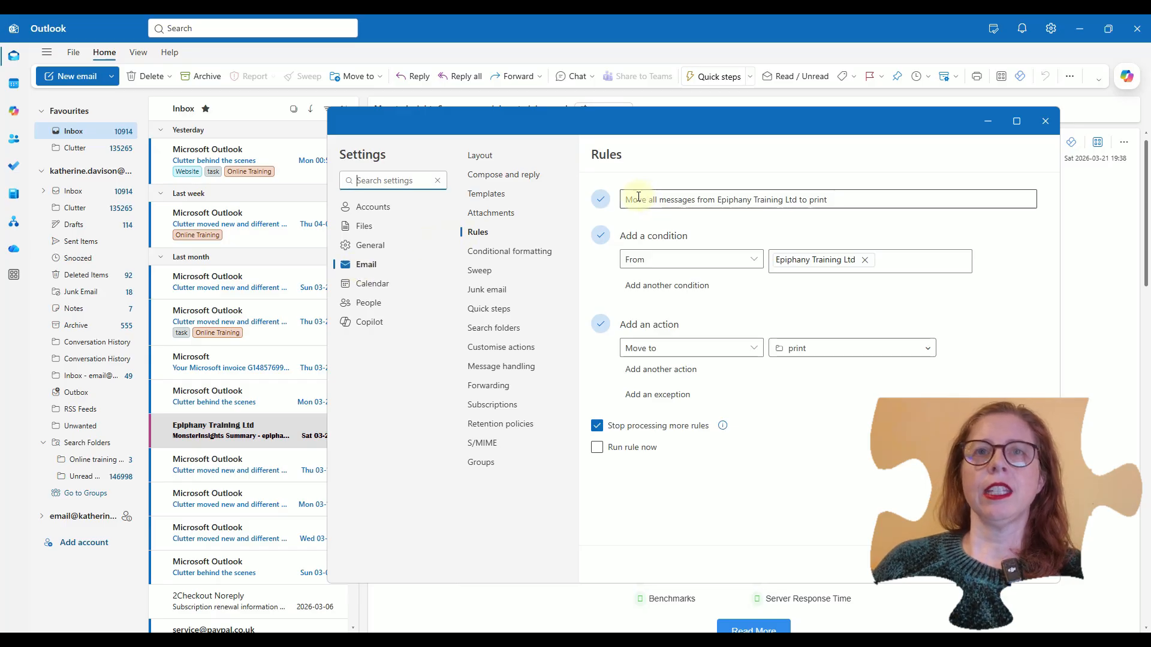
left_click_drag(867, 199, 787, 197)
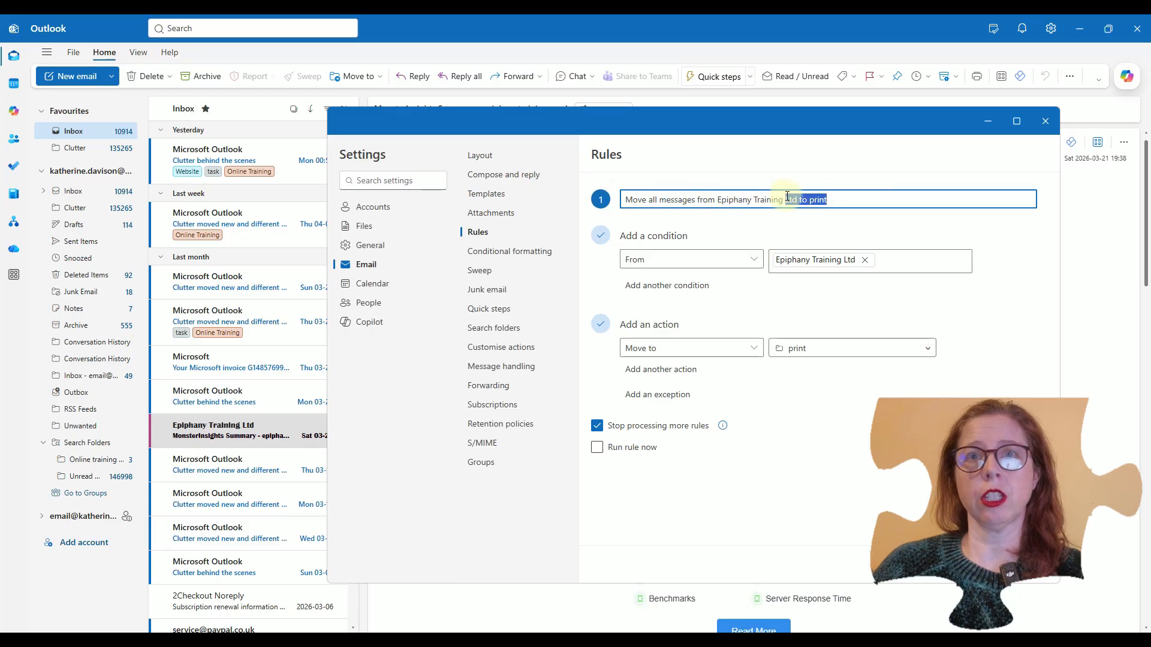
left_click(834, 197)
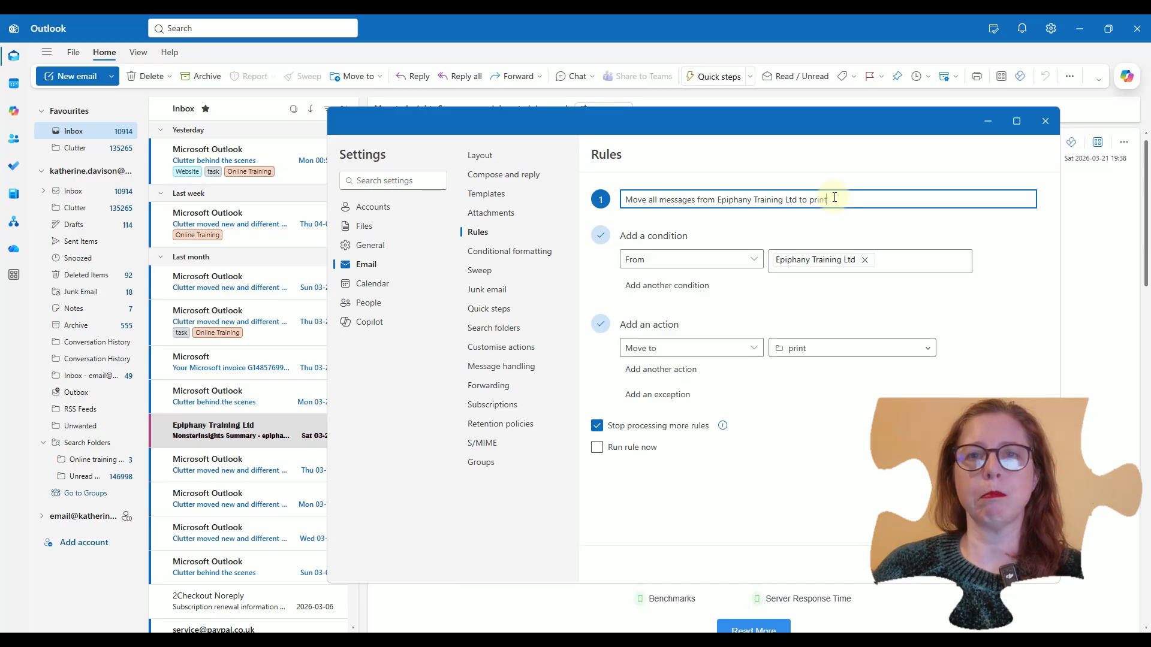
left_click(754, 259)
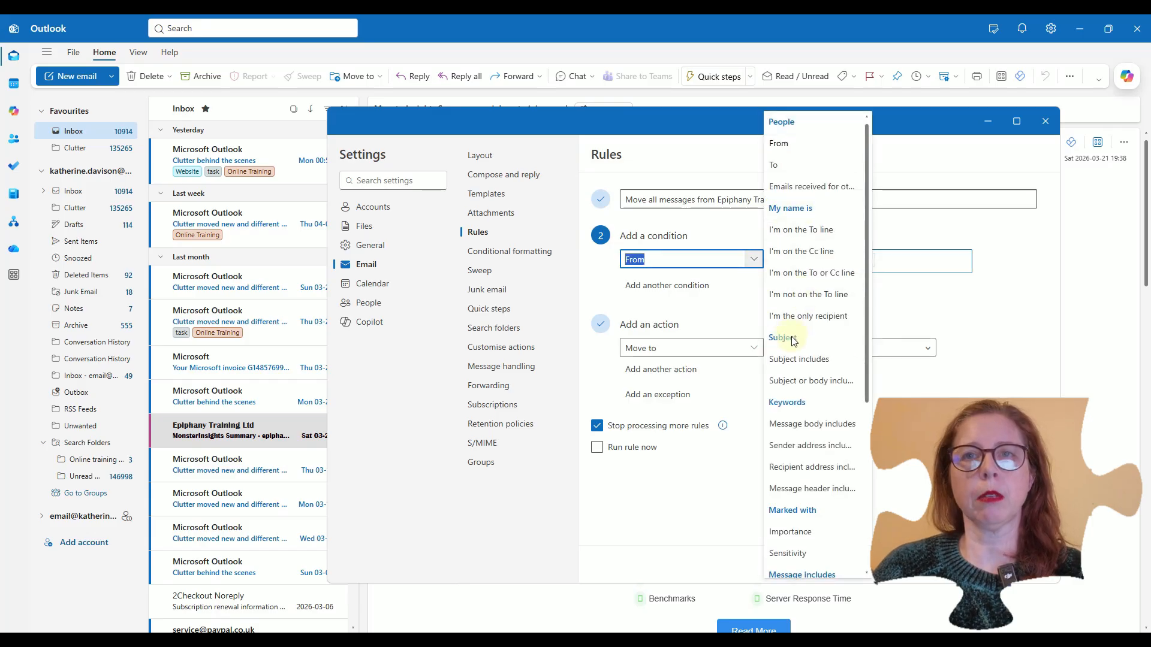
left_click(798, 358)
left_click(809, 259)
type("M")
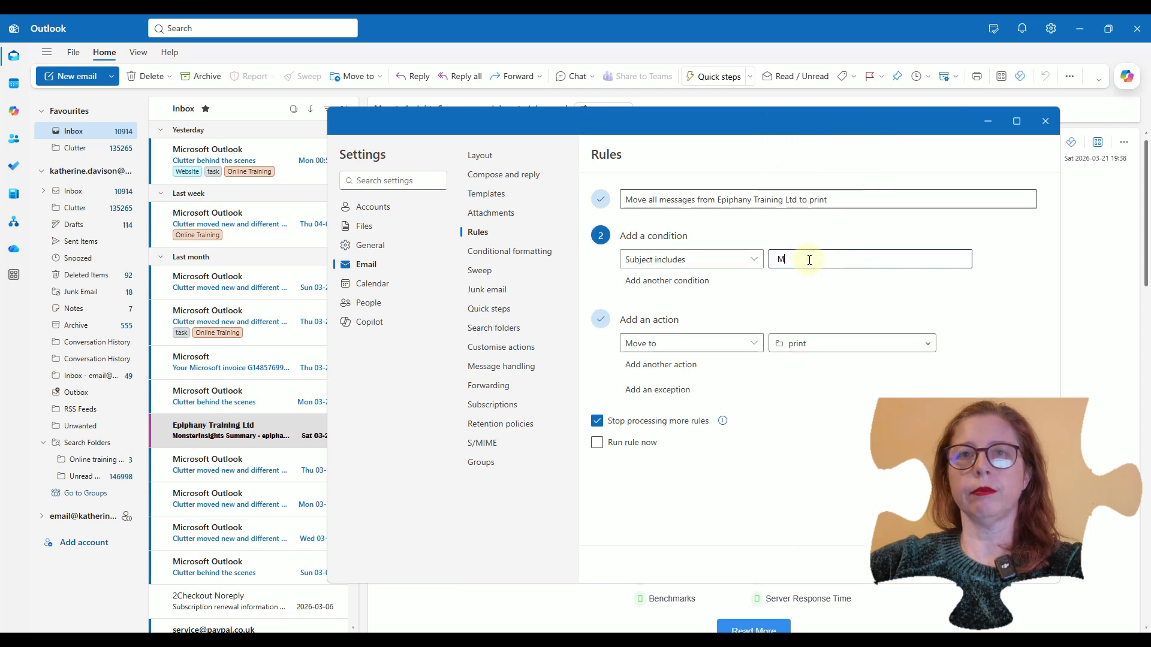
type("onsterInsights")
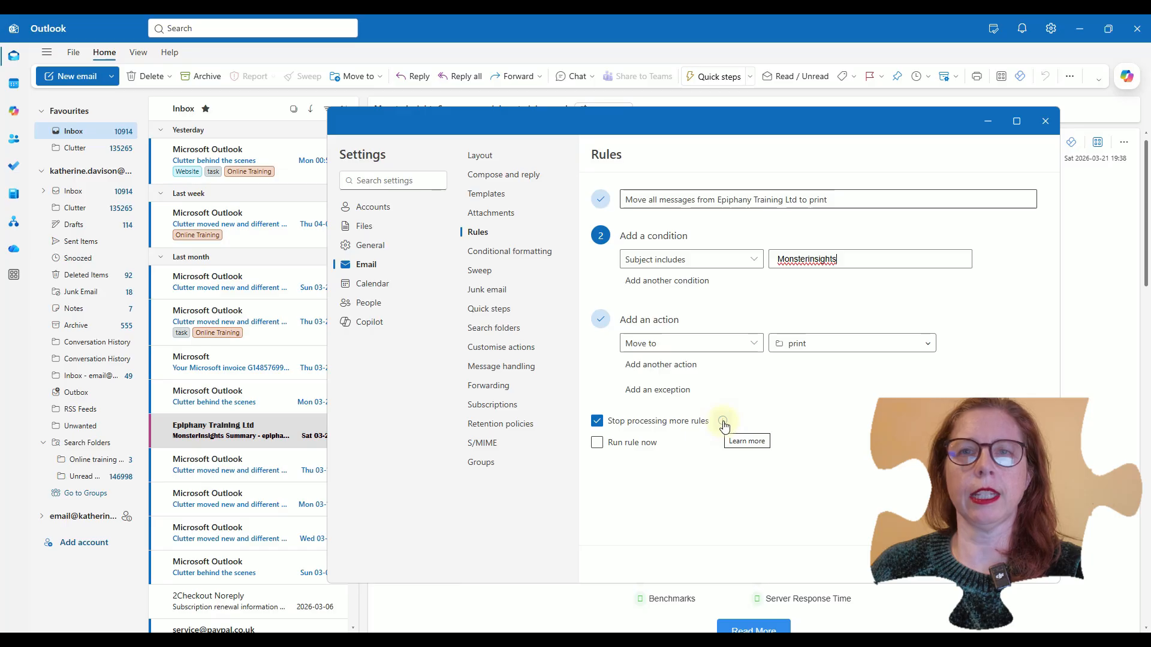
key("Return")
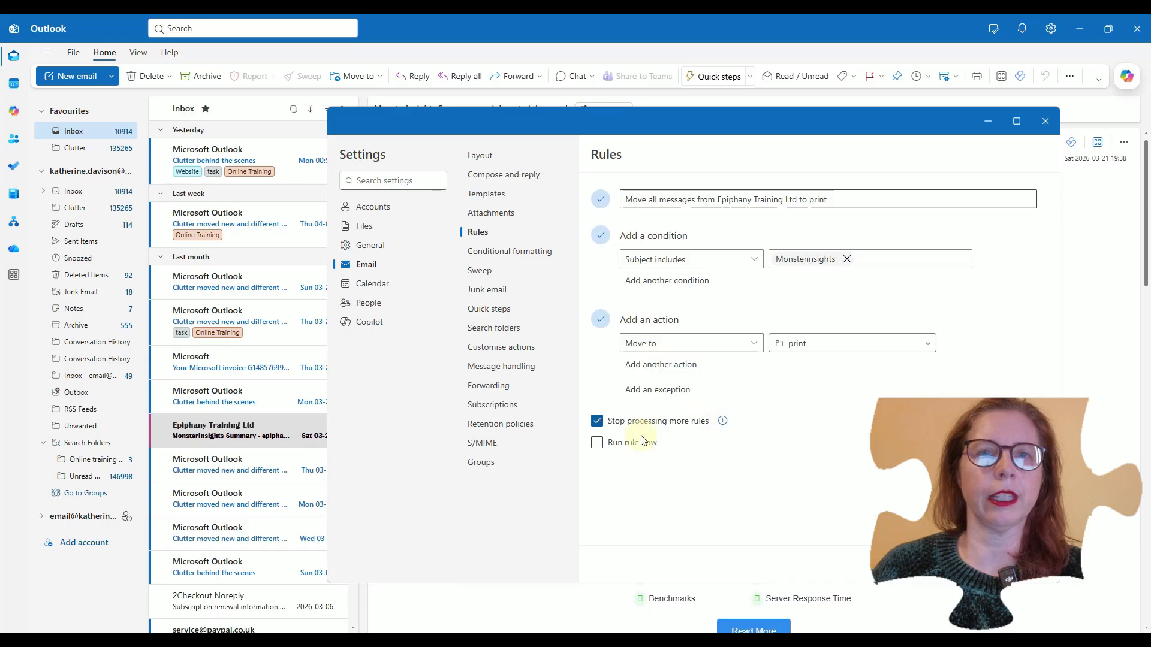
left_click(597, 425)
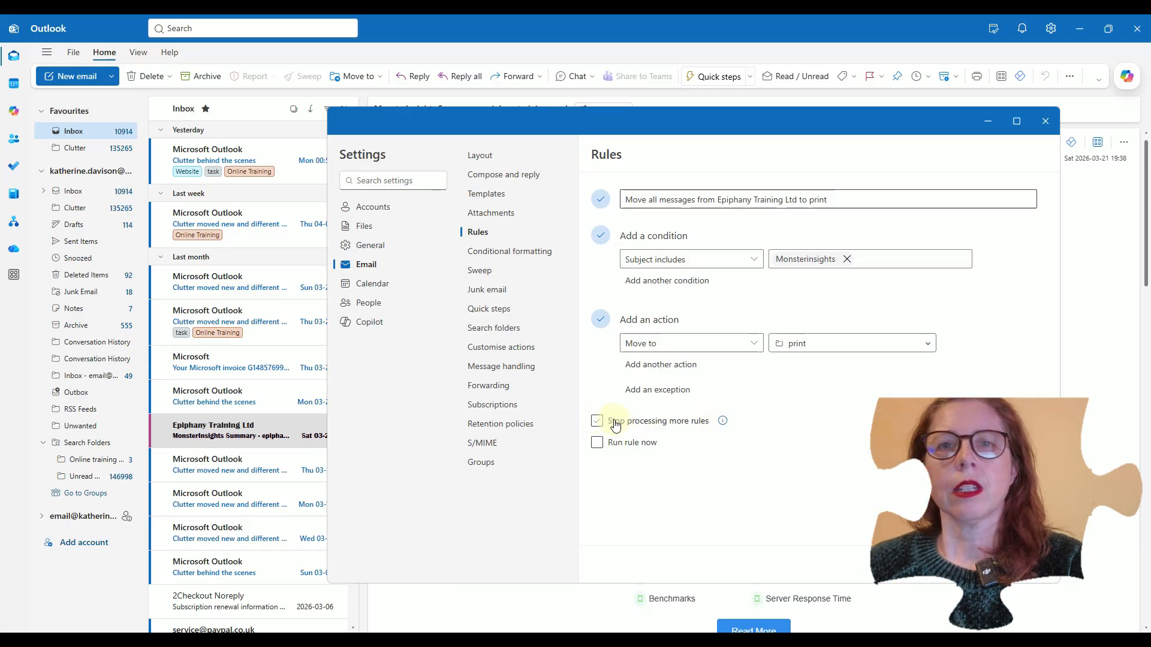
left_click(599, 423)
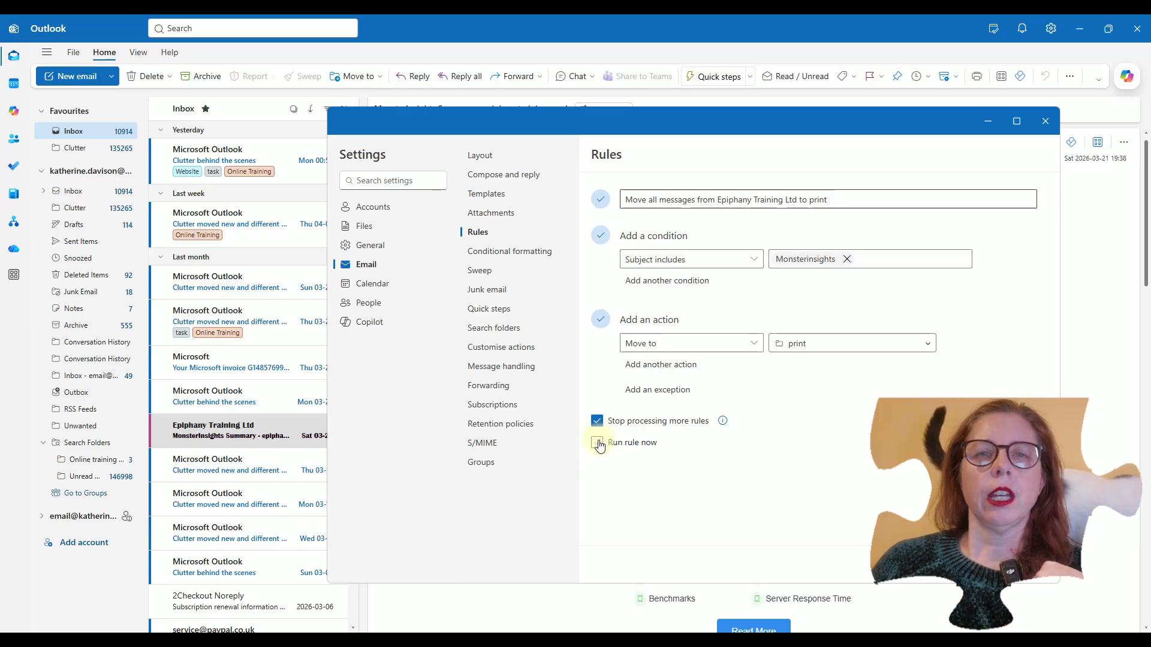
left_click(598, 444)
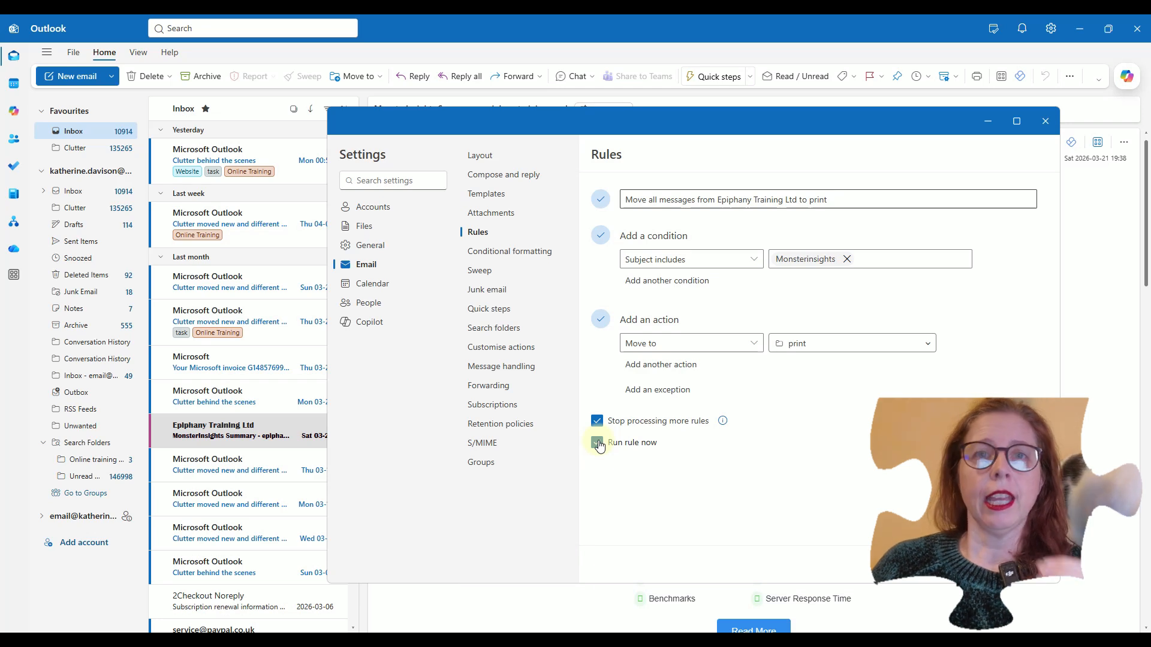
left_click(598, 444)
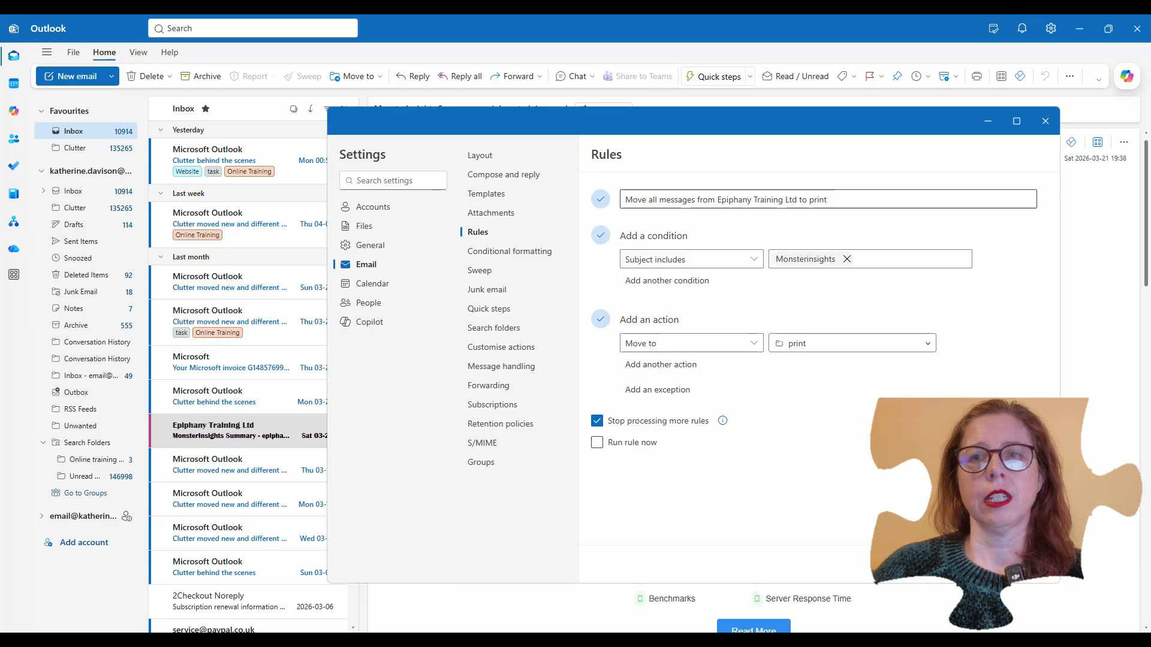
Step: Save the rule that moves Monsterinsights messages to the print folder
left_click(967, 564)
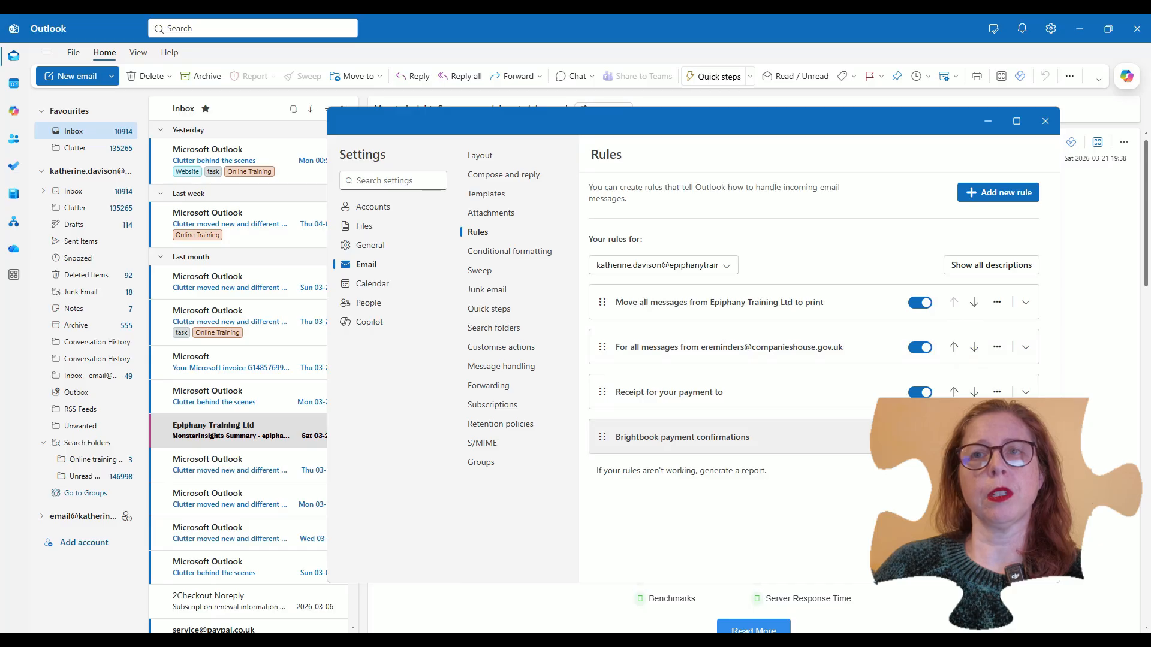
mouse_move(598, 351)
left_mouse_down()
mouse_move(605, 312)
mouse_move(602, 333)
left_mouse_up()
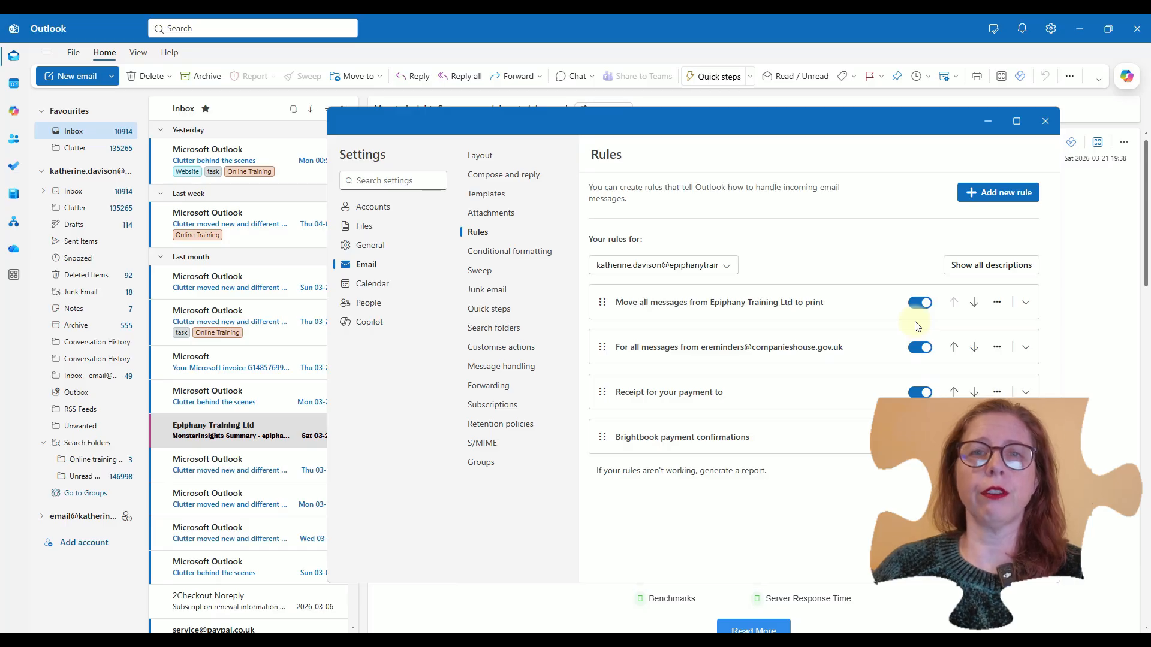
Step: Review the available actions and description of the rule "Move all messages from Epiphany Training Ltd to print", then close the settings
left_click(998, 304)
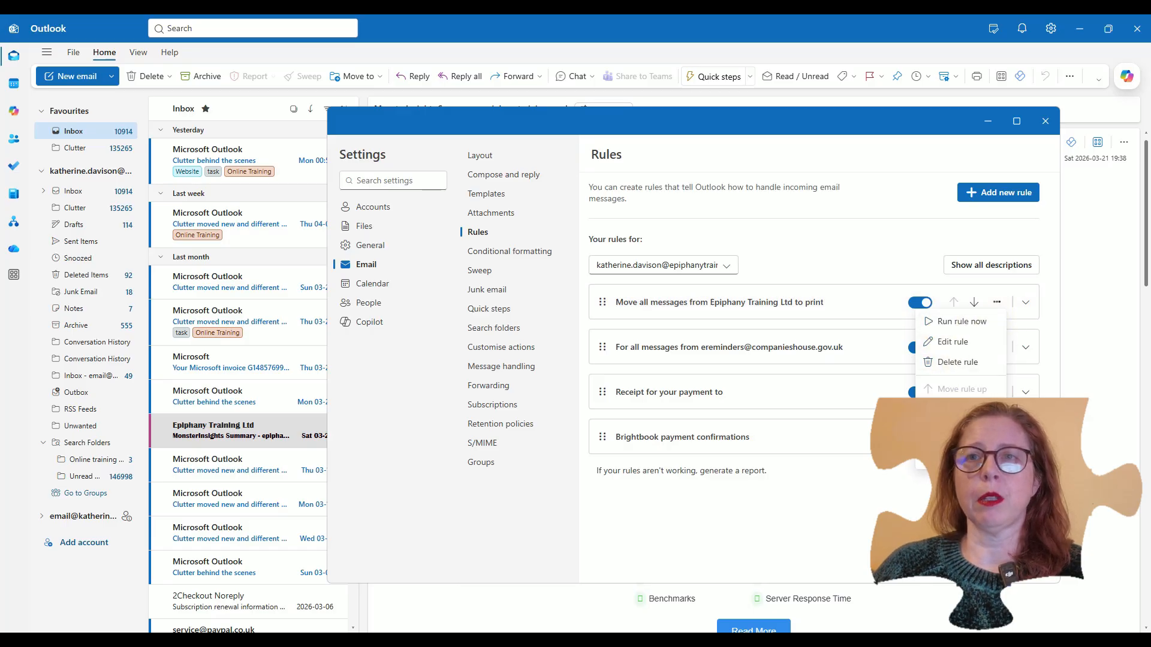
left_click(1023, 307)
left_click(1026, 305)
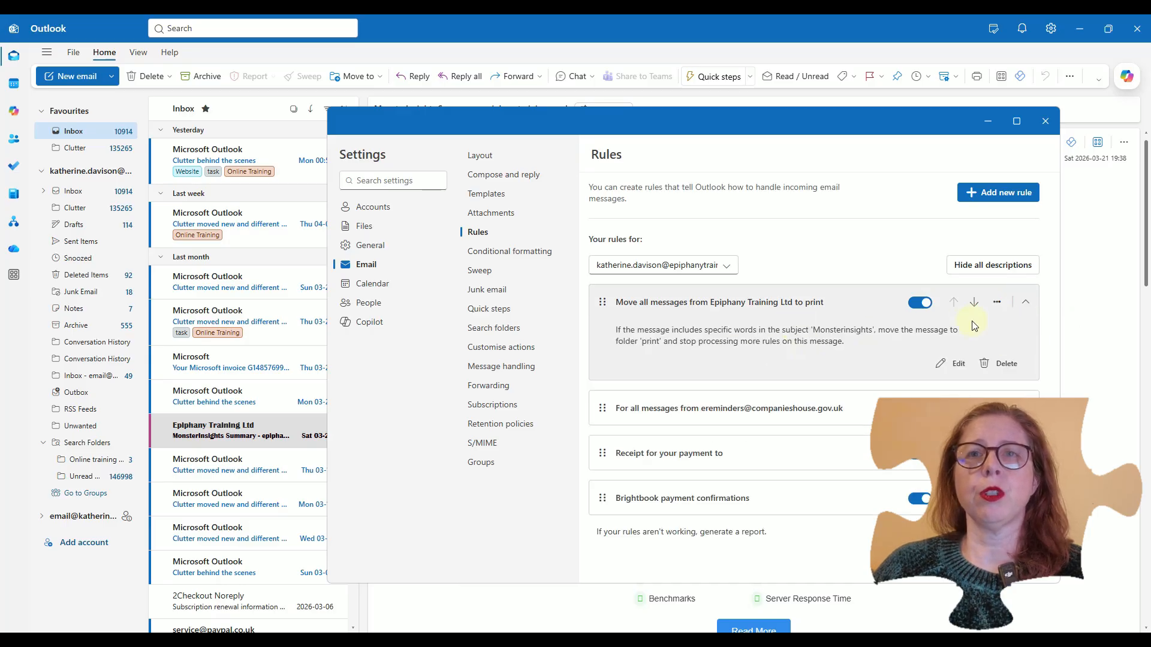
left_click(1027, 304)
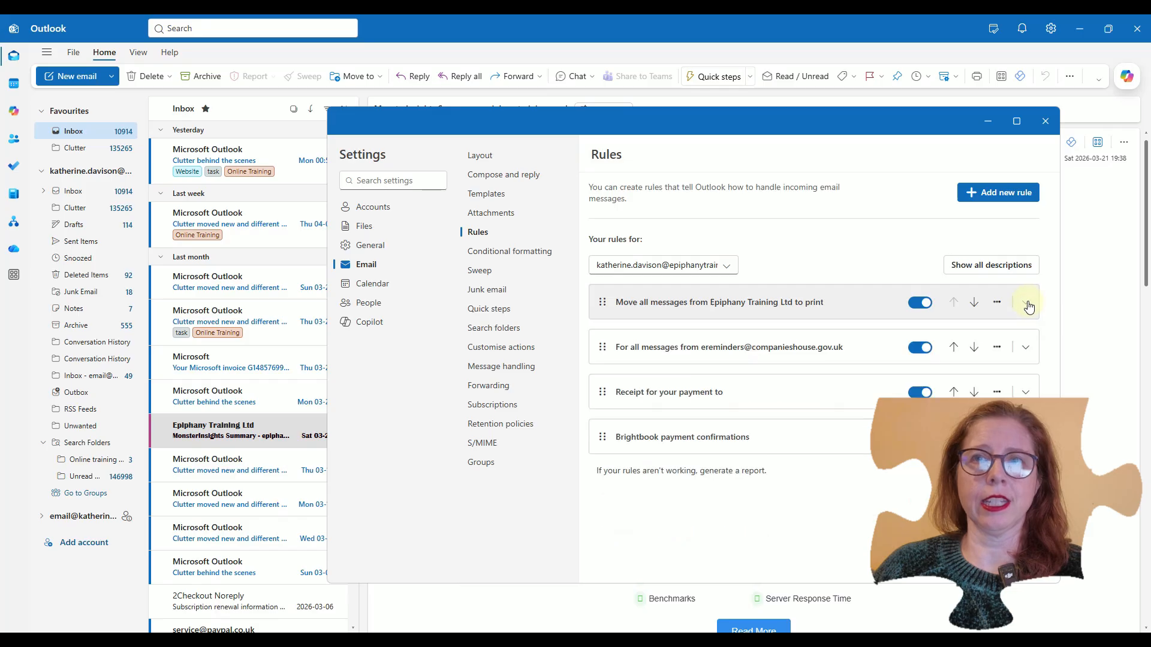
left_click(1051, 126)
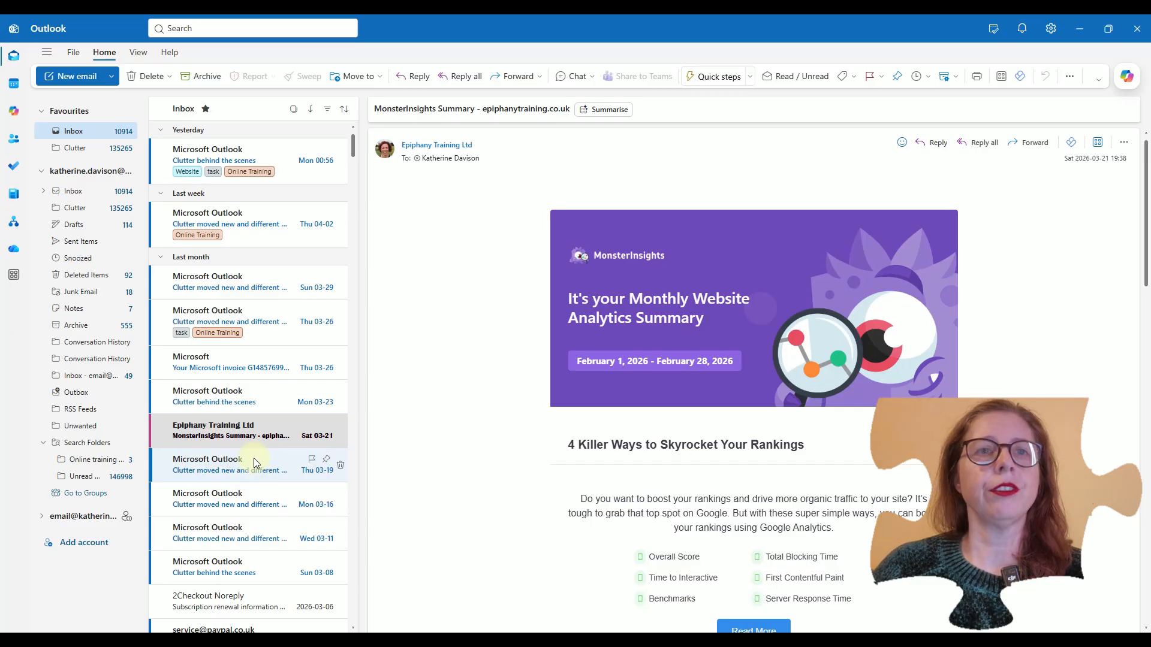
left_click(254, 156)
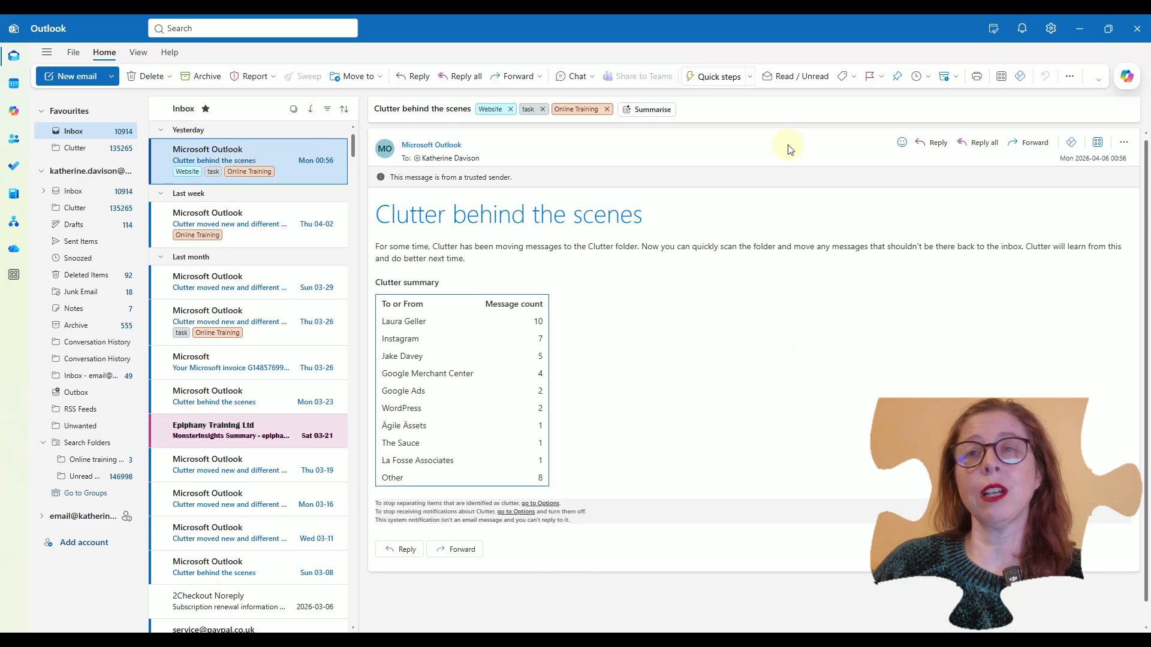
left_click(1070, 76)
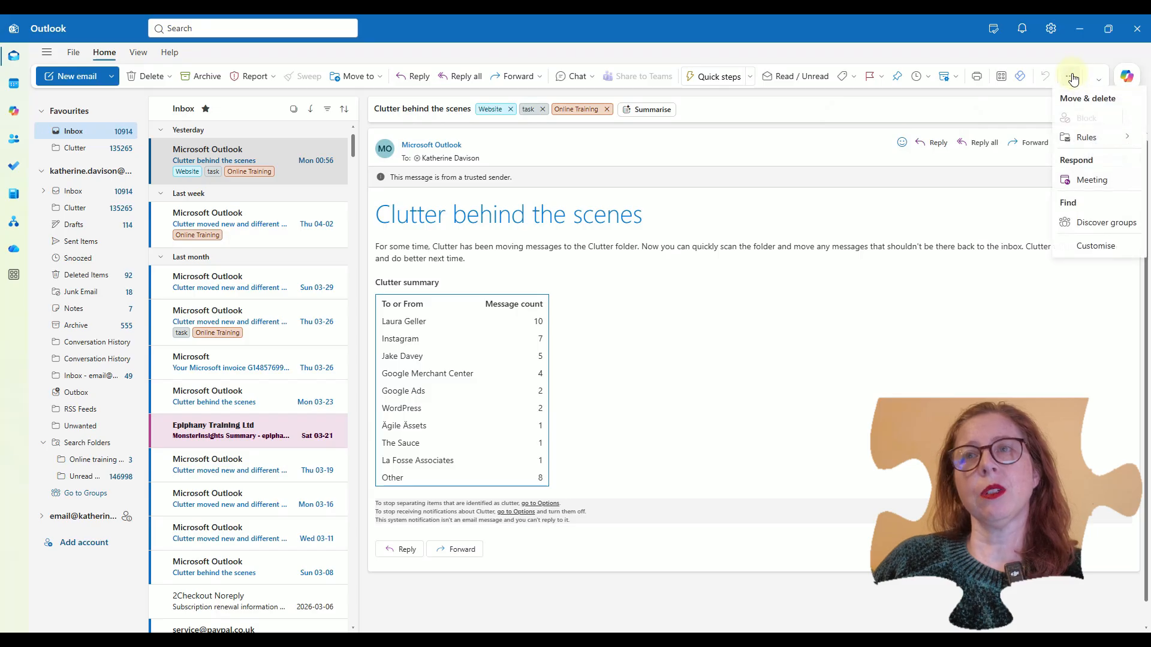
mouse_move(1080, 138)
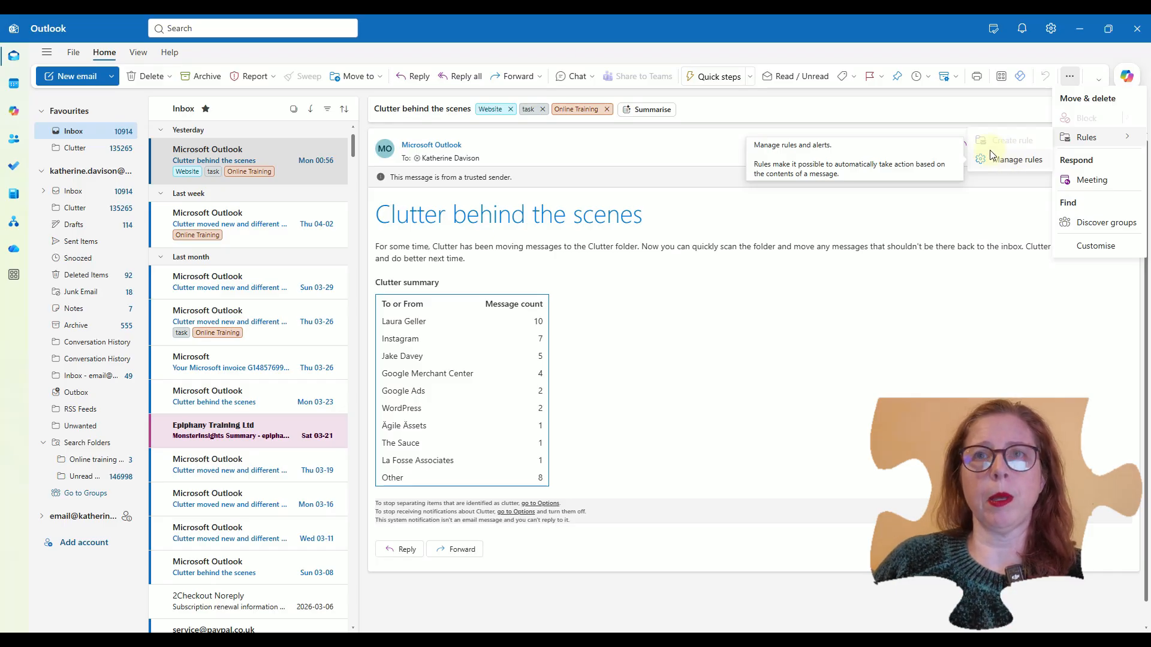
left_click(932, 116)
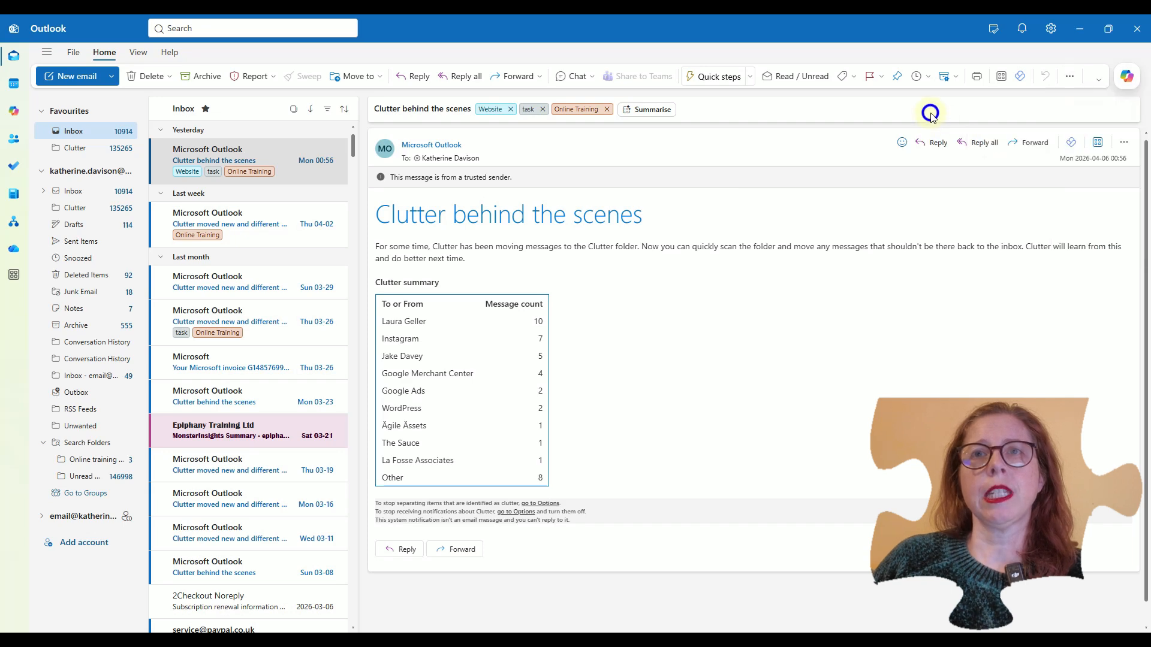
Step: Open the Rules page in the email settings
left_click(73, 53)
left_click(94, 167)
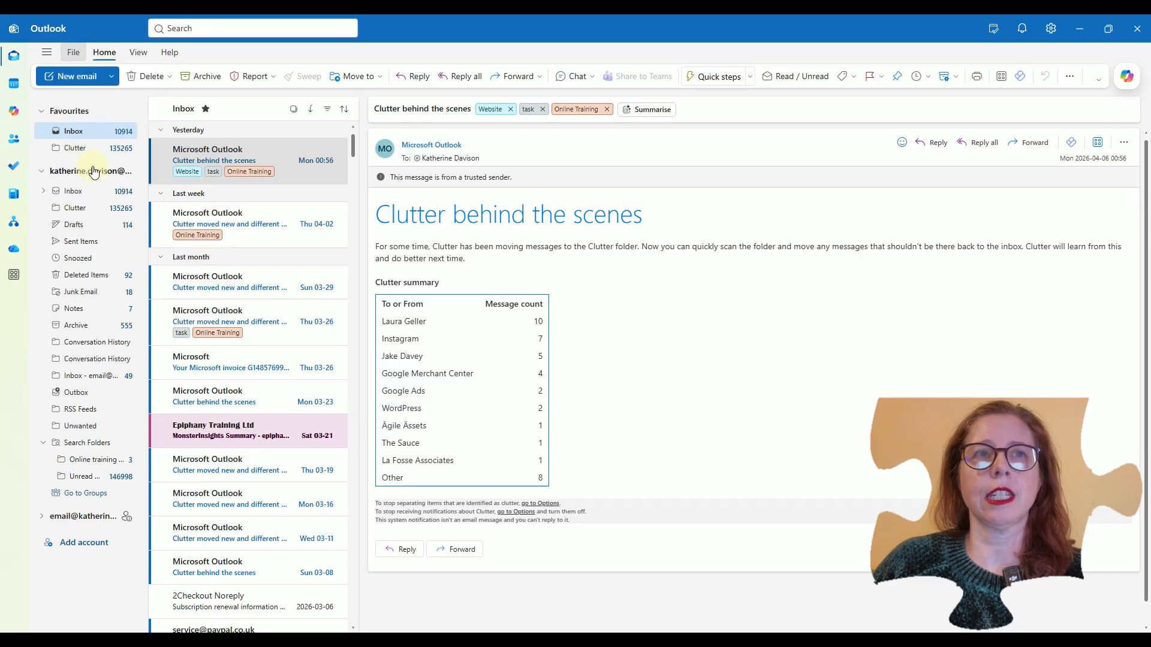
left_click(359, 267)
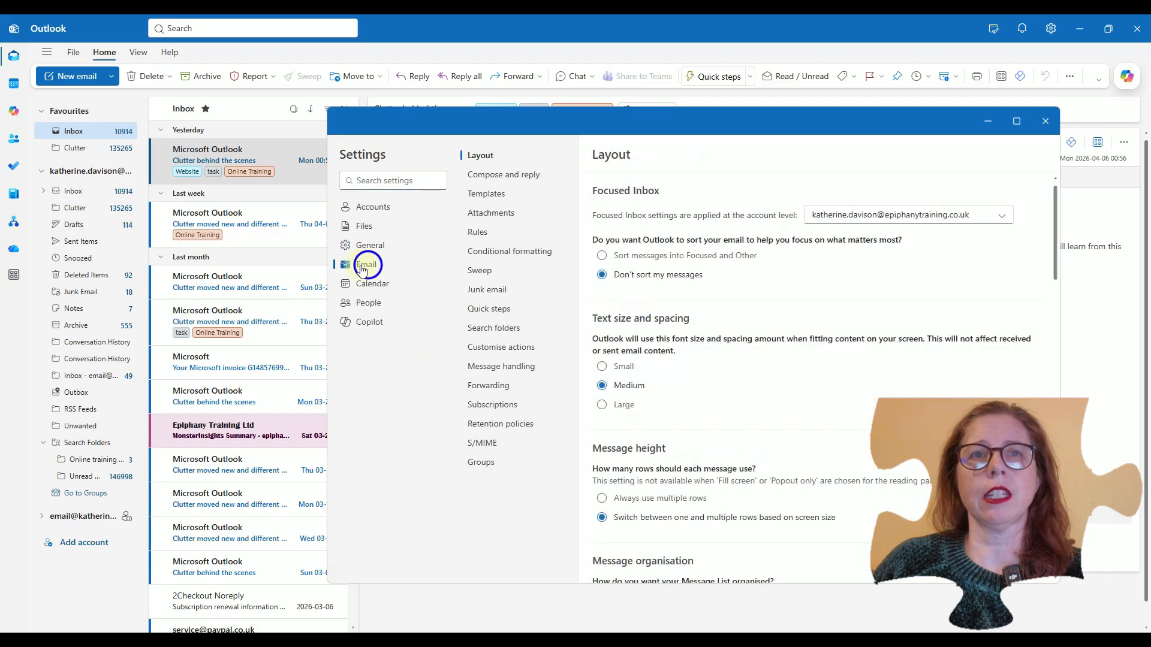
left_click(477, 234)
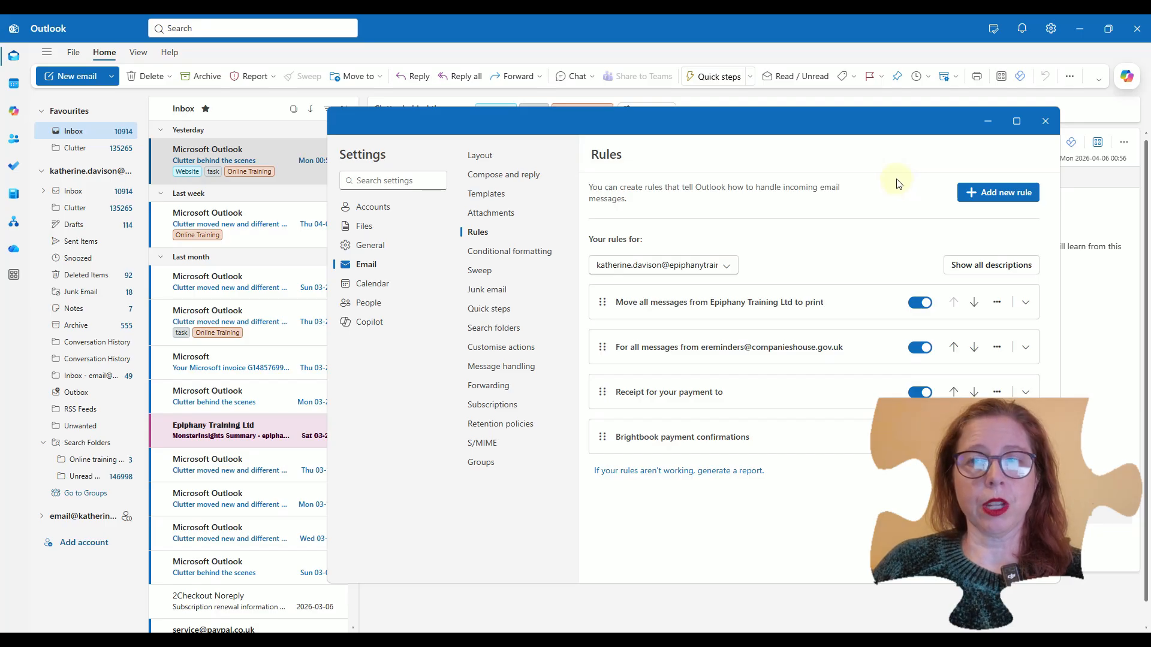
Step: Add a new rule named "reply" with the condition Subject includes "Monsterinsights"
left_click(972, 191)
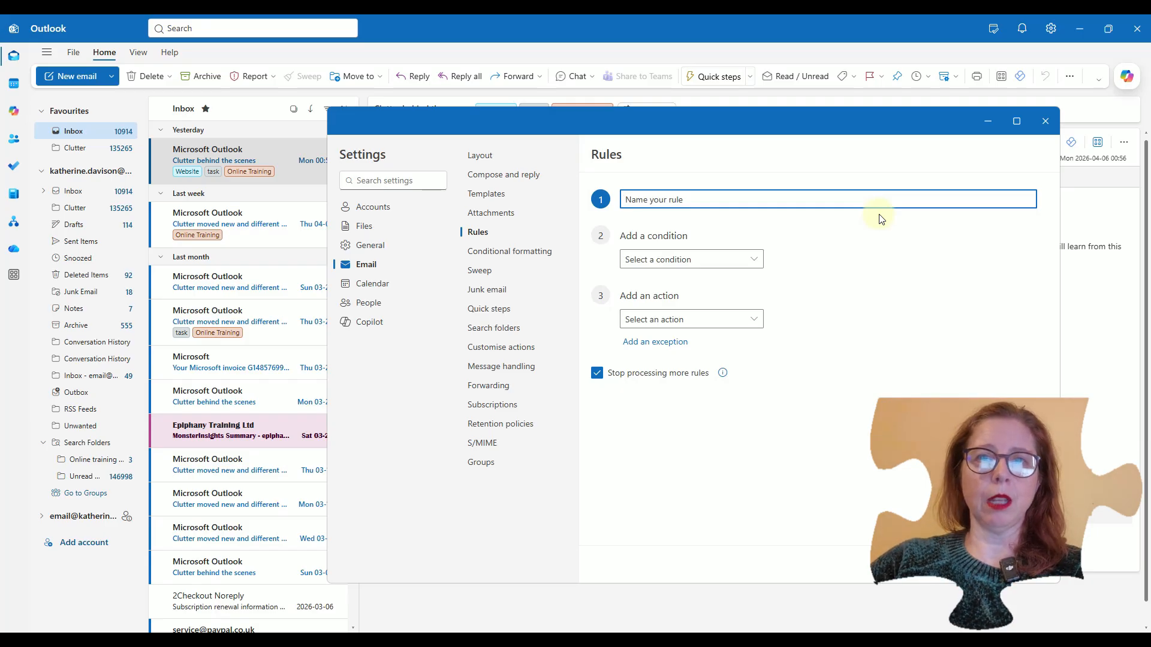
type("reply")
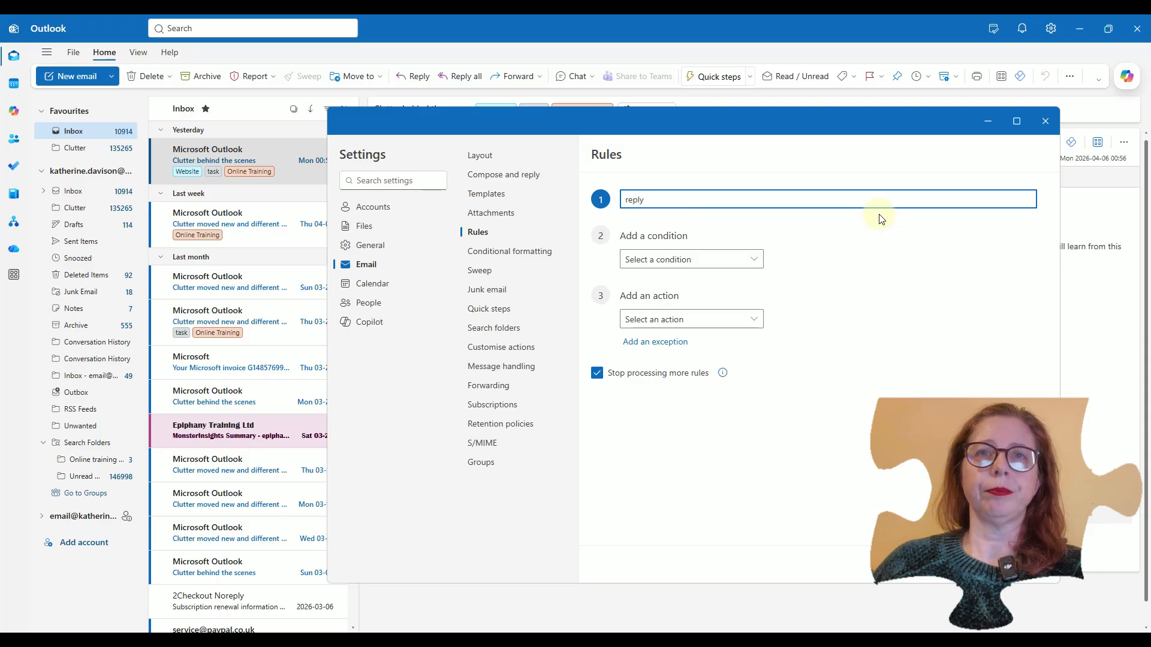
left_click(748, 262)
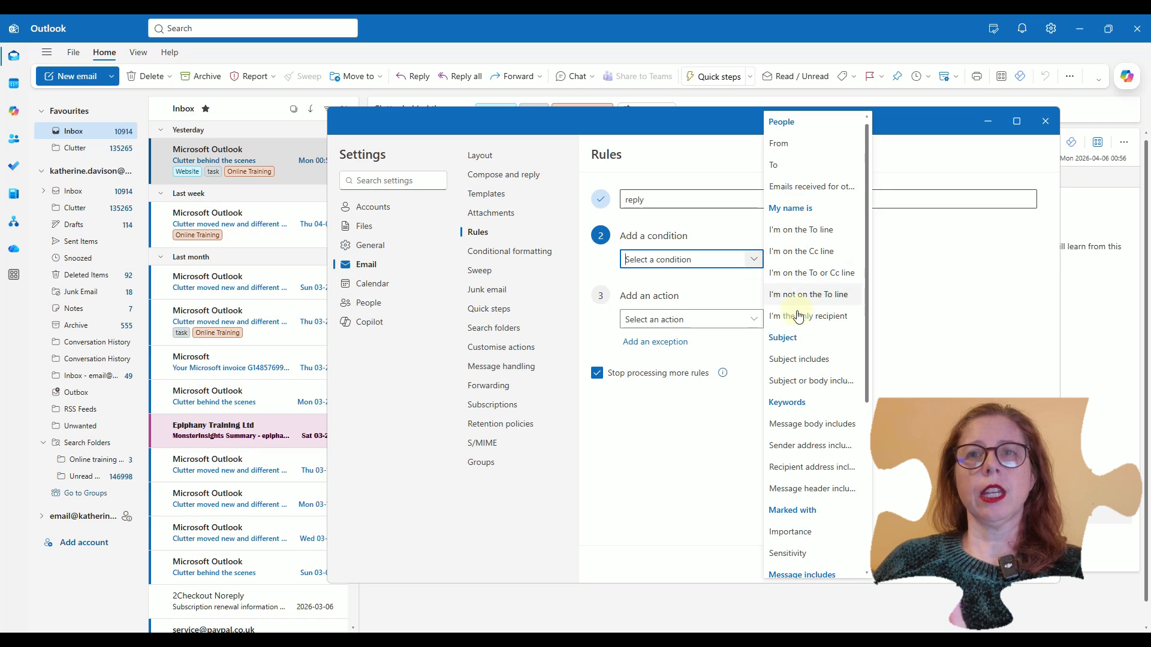
scroll(803, 422, "down", 5)
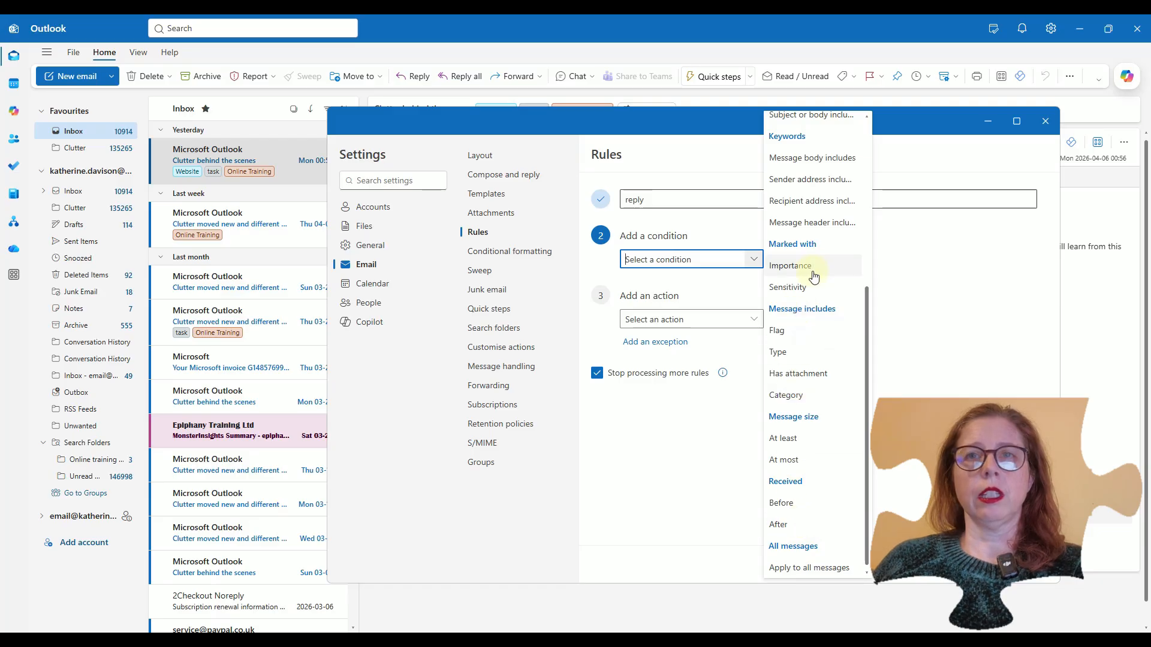
scroll(809, 267, "up", 1)
scroll(808, 280, "down", 1)
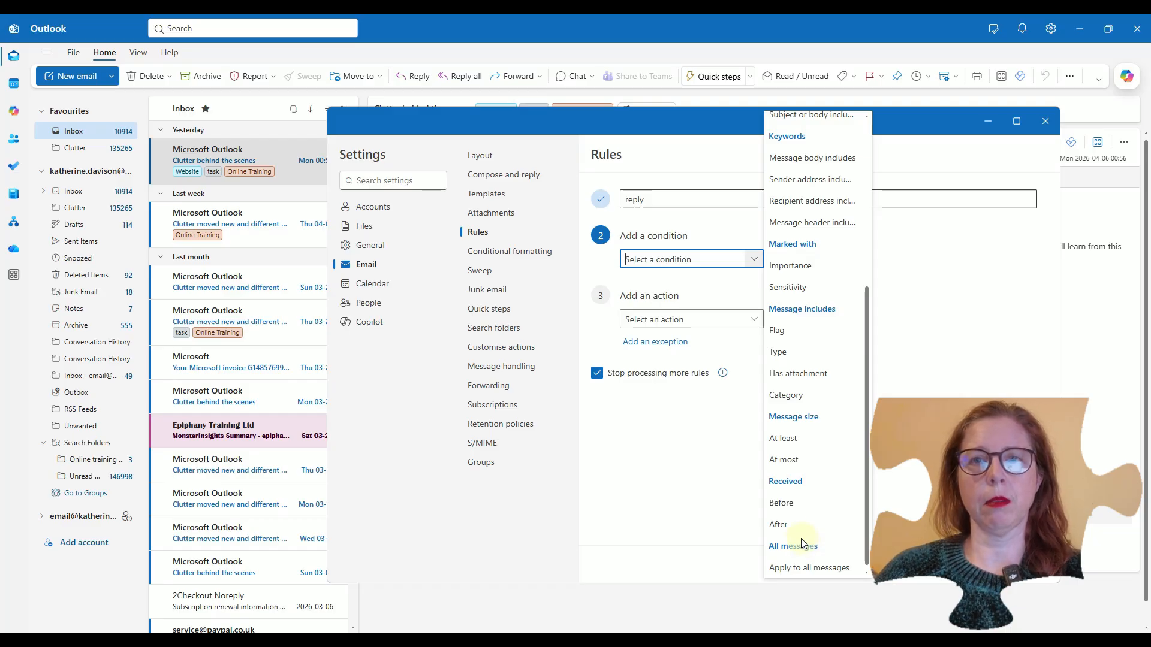
scroll(798, 362, "up", 5)
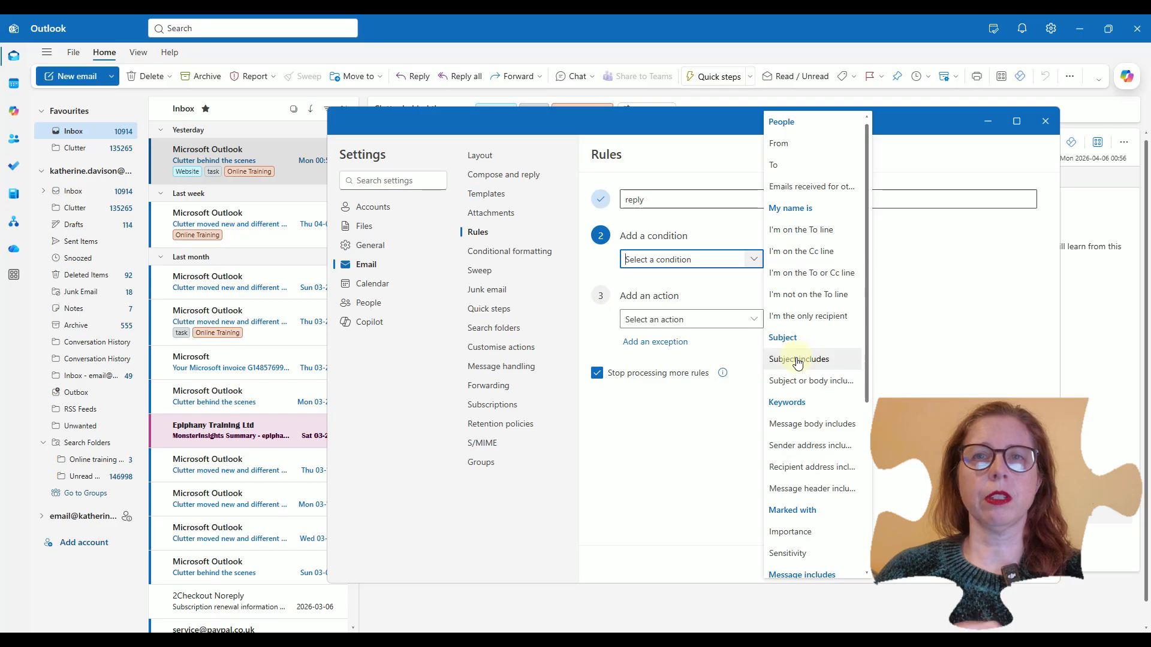
left_click(798, 361)
left_click(817, 258)
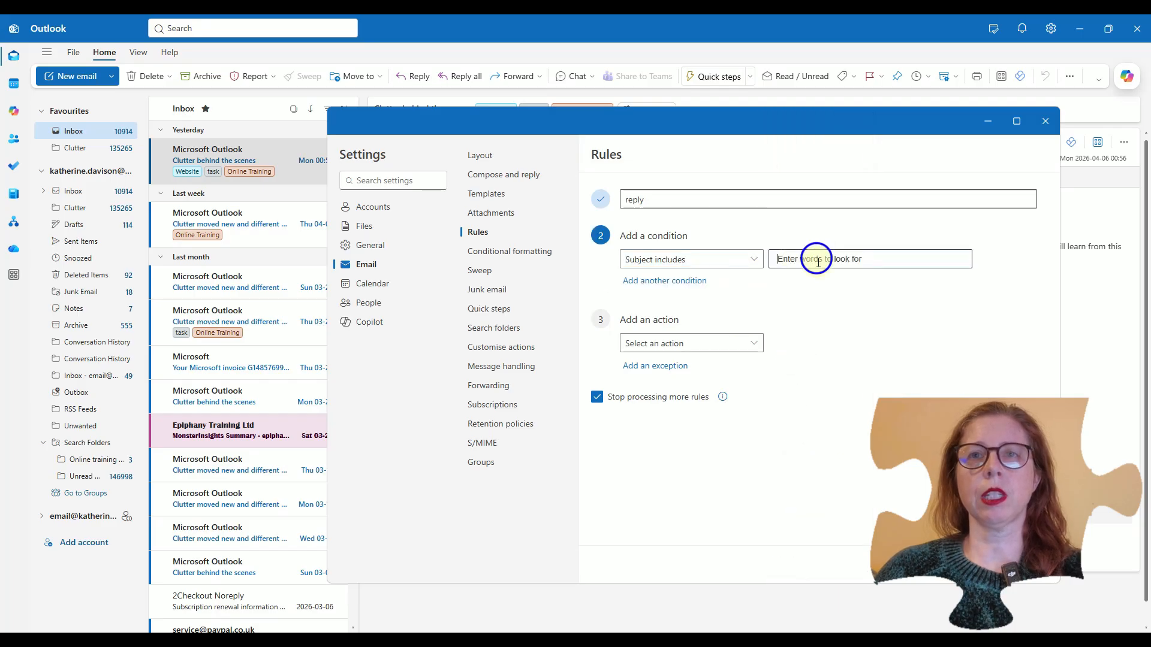
type("Monsterin")
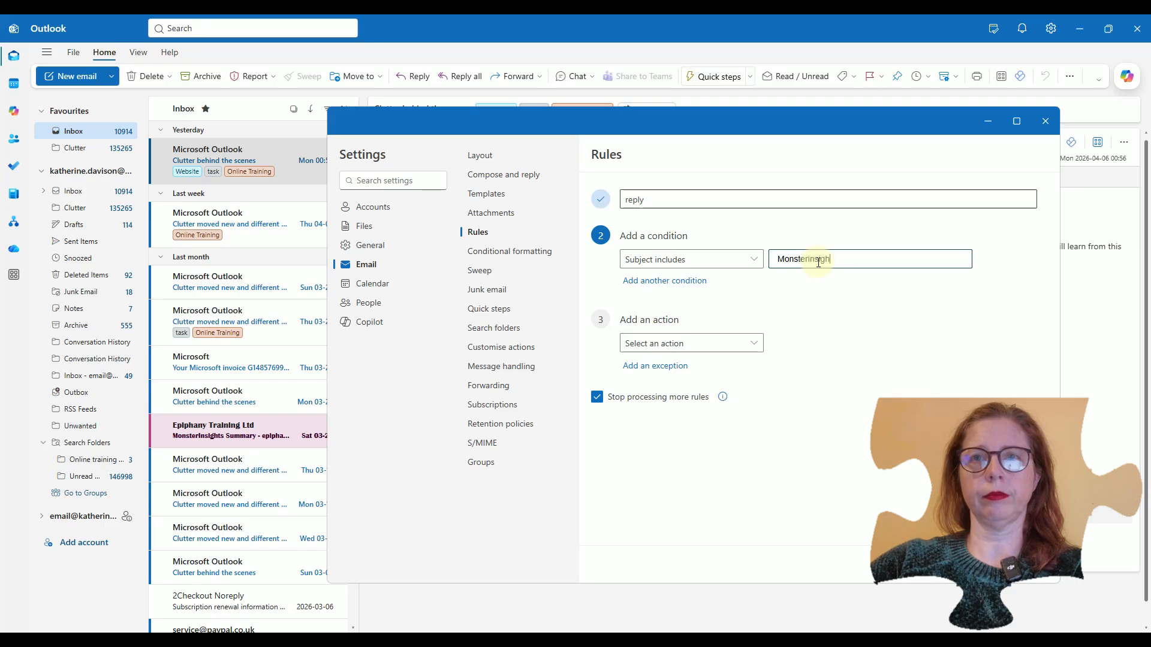
type("sights")
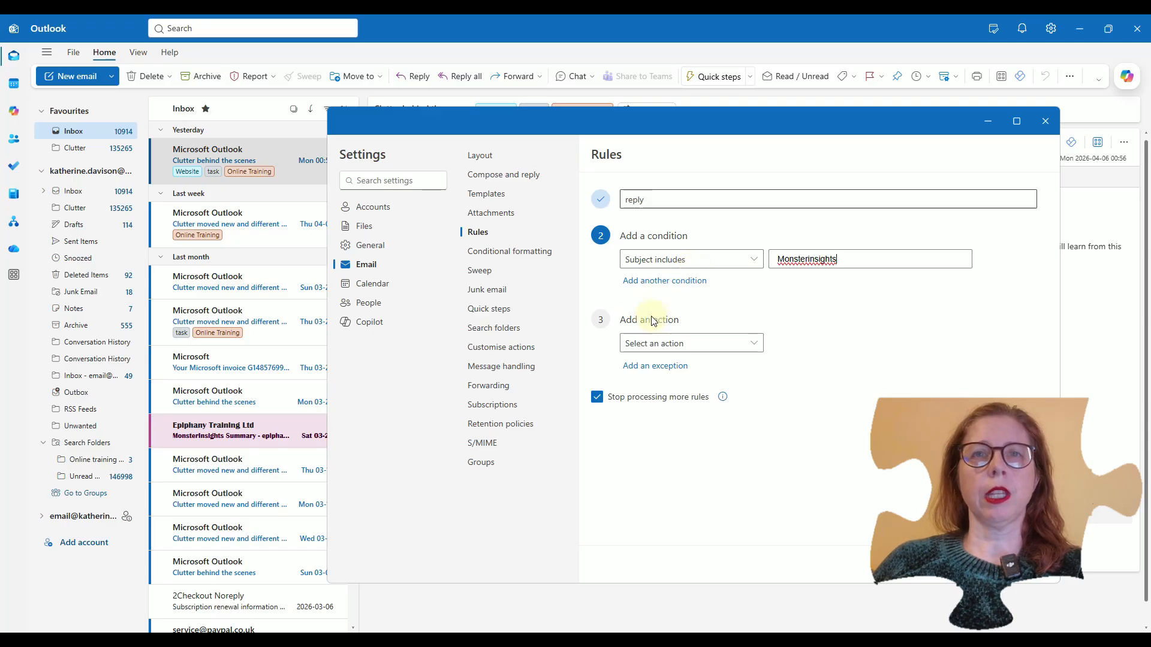
Step: Set the rule's action to Categorise with the Business IT Training category
left_click(742, 345)
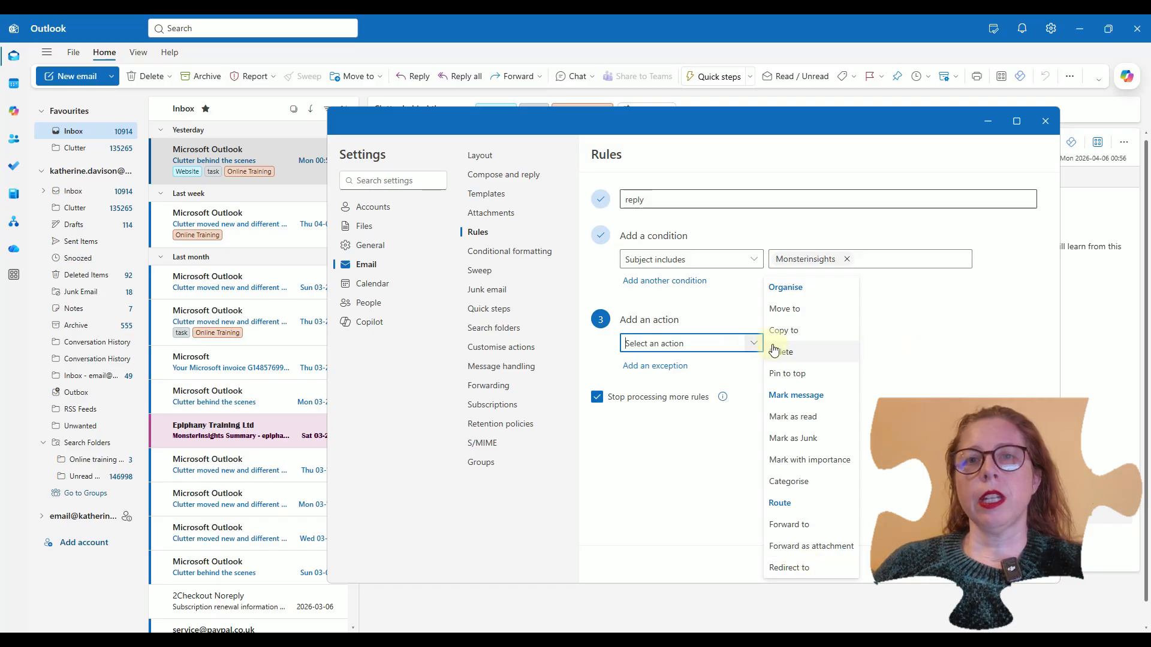
left_click(803, 484)
left_click(929, 345)
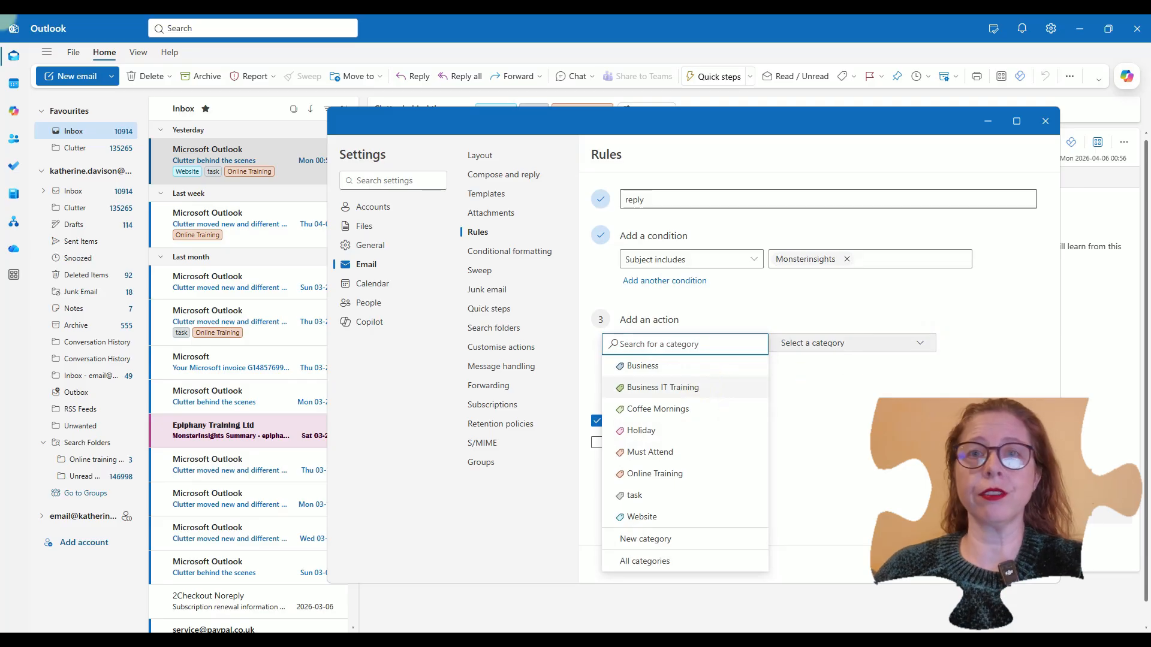
left_click(671, 388)
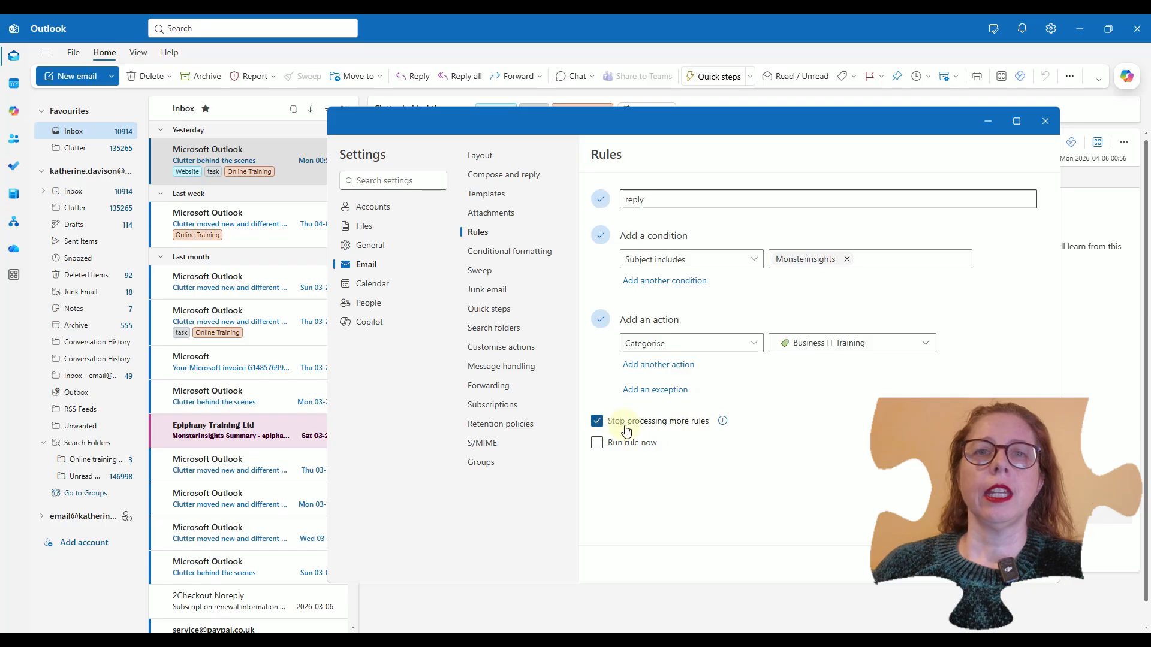
Step: Save the rule with Stop processing more rules off and Run rule now on, then close the settings
left_click(606, 422)
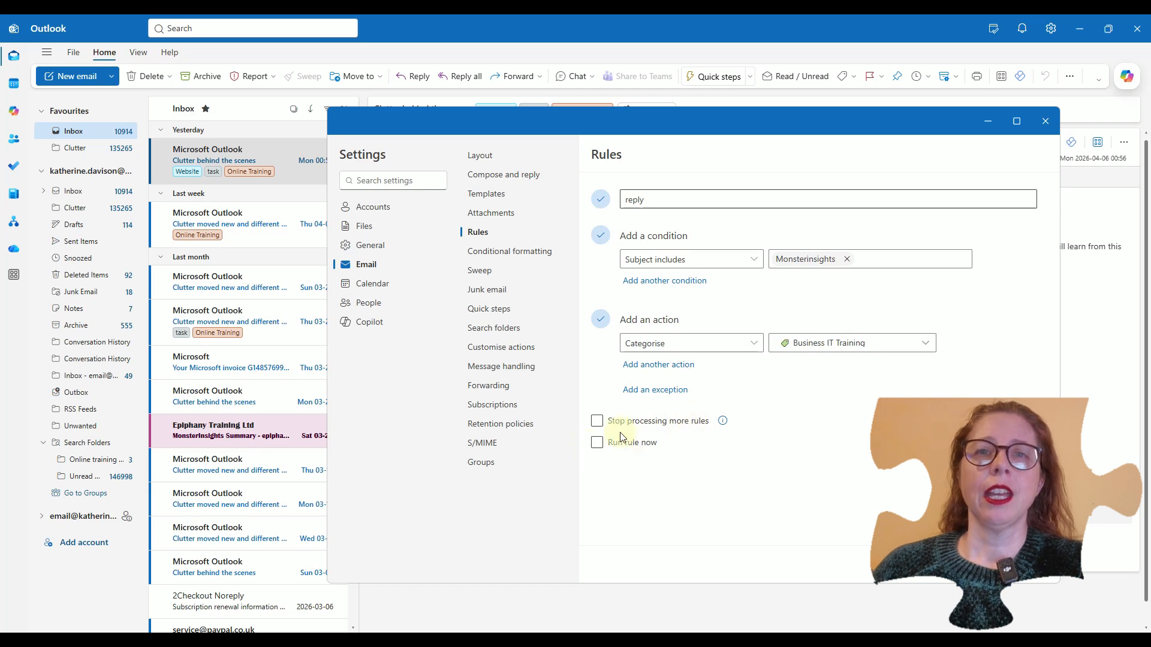
left_click(597, 442)
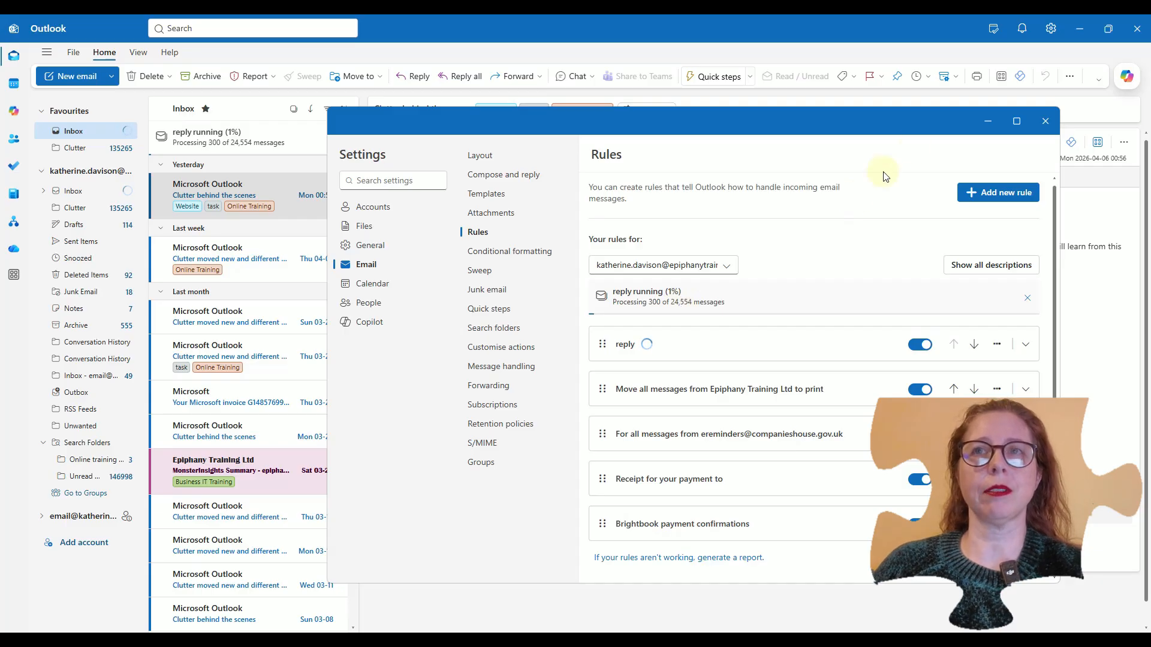
left_click(1046, 123)
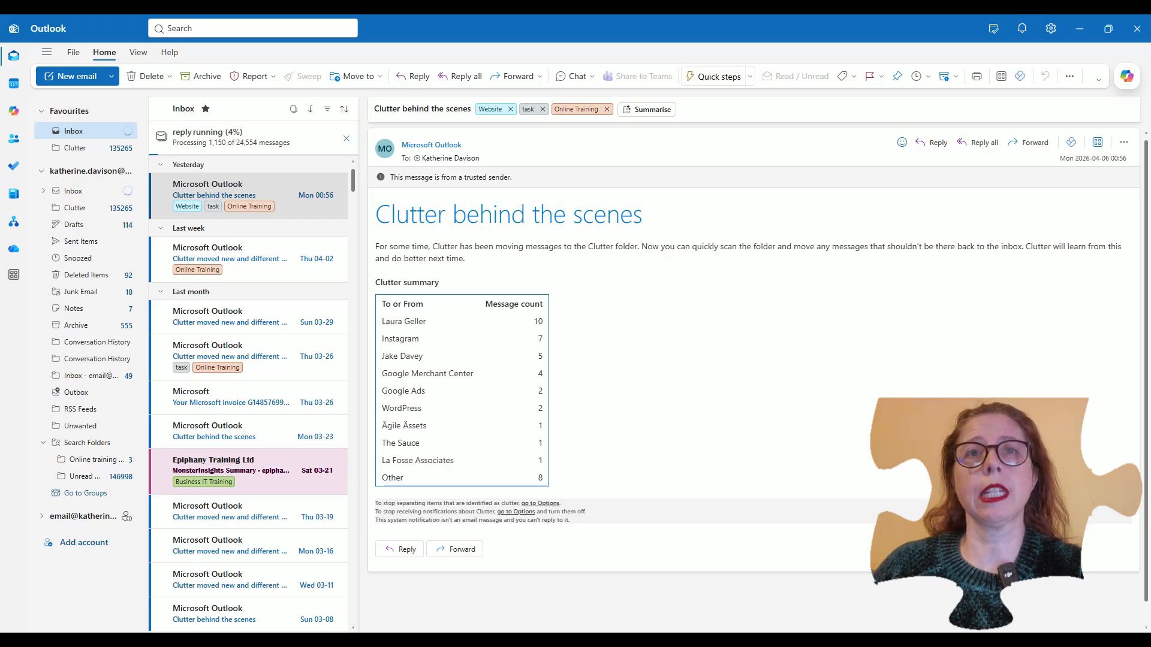
Step: Create a new quick step and name it "quick step 1"
left_click(749, 78)
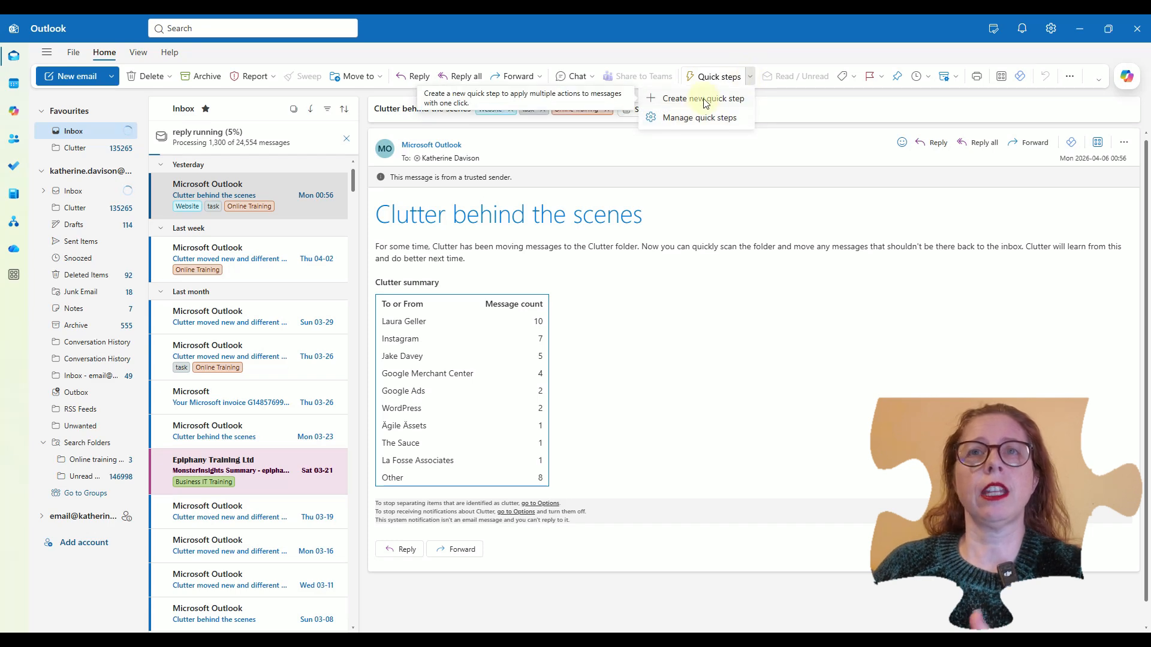
left_click(705, 102)
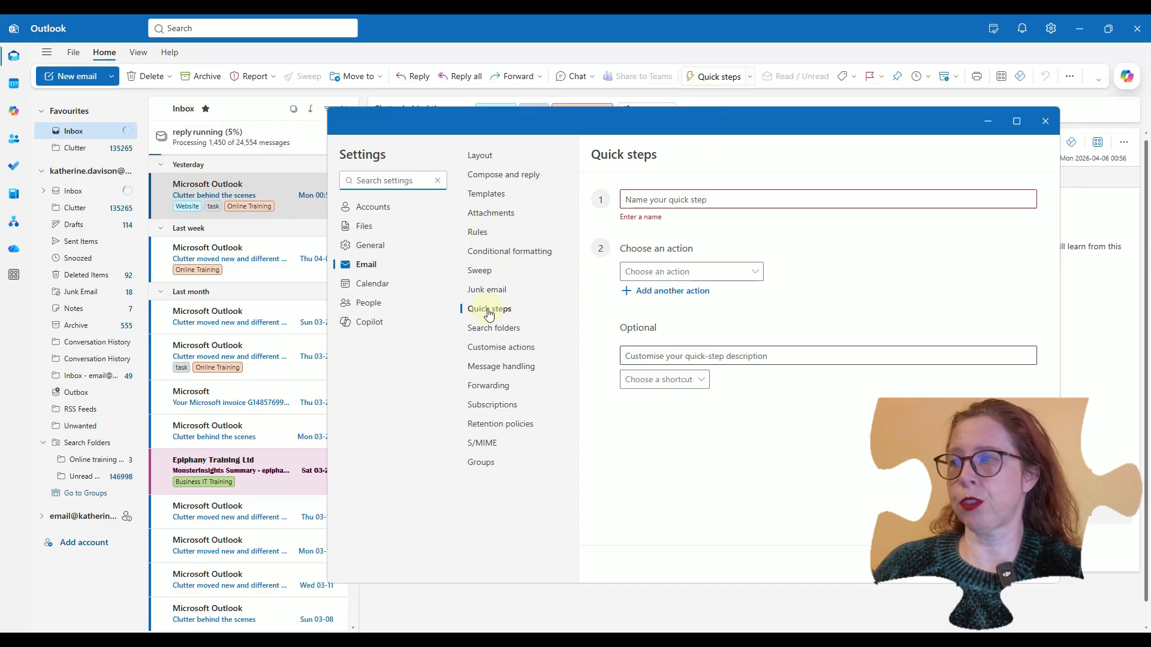
left_click(667, 202)
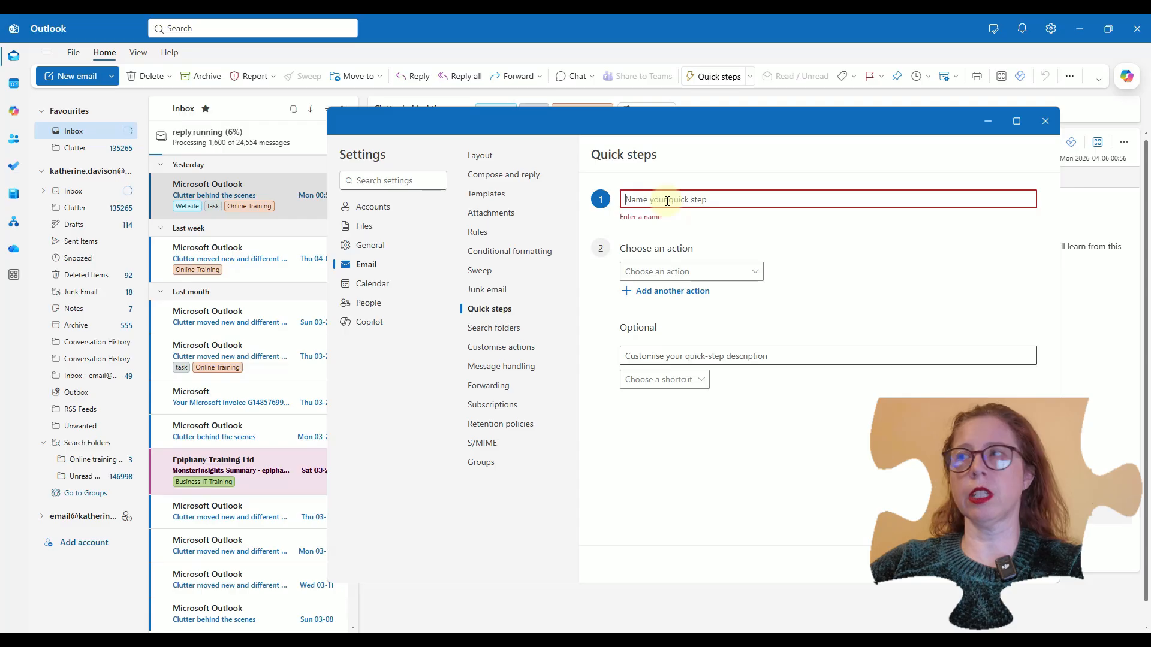
type("quick step 1")
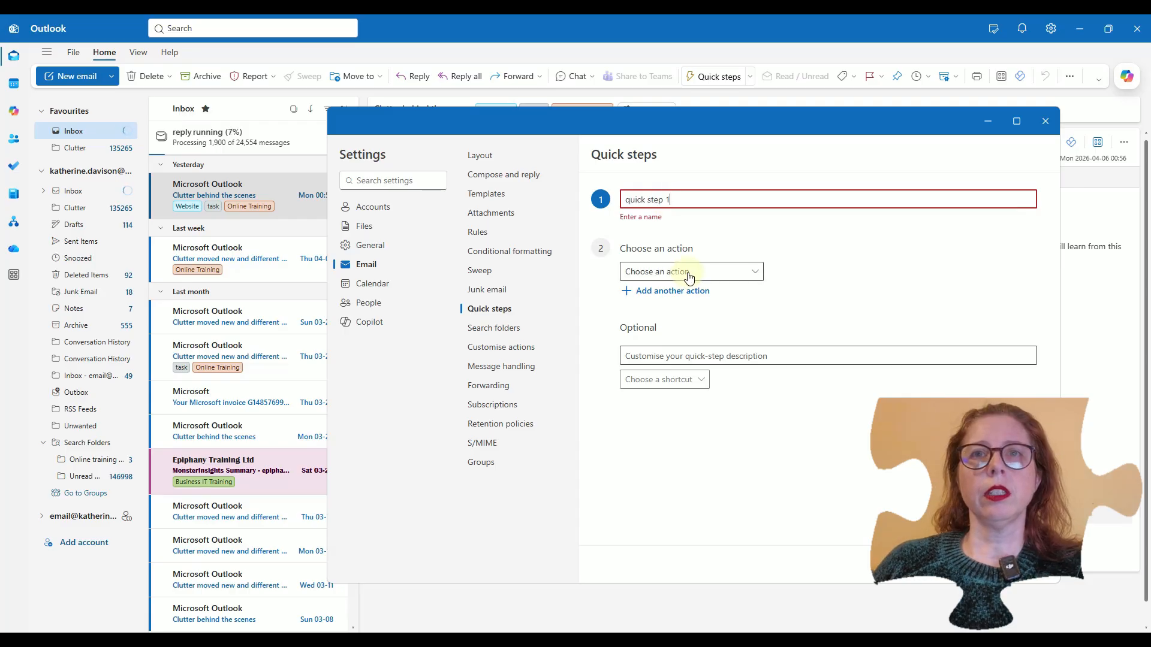
Step: Look through the available quick step actions and choose Categorise message
left_click(690, 277)
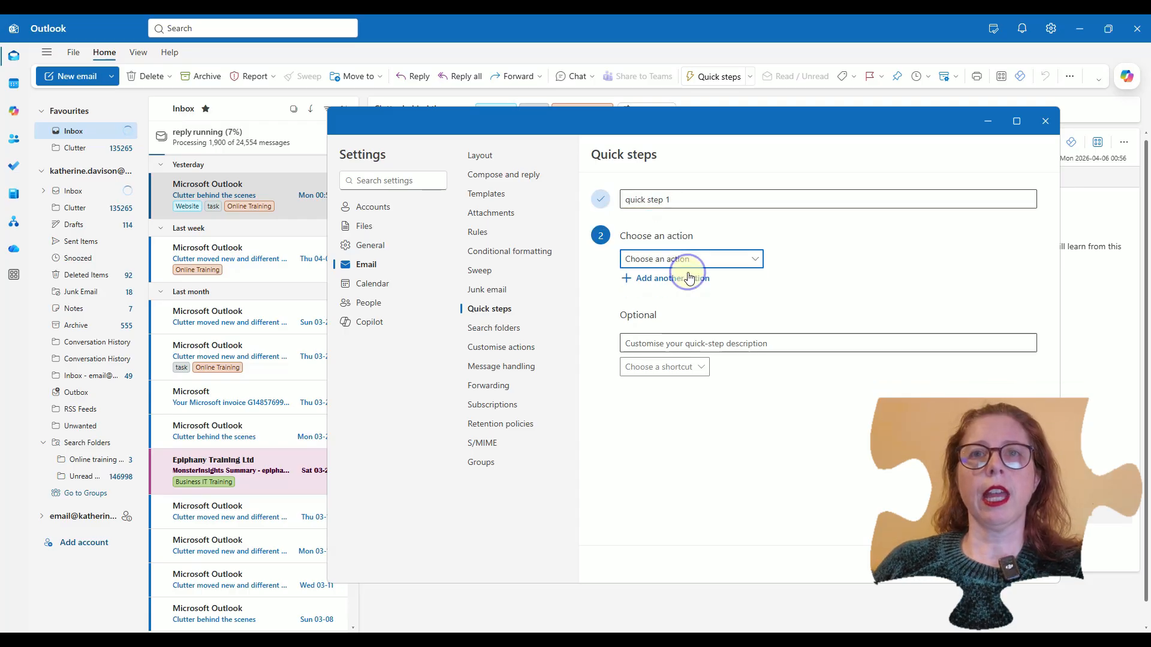
left_click(757, 262)
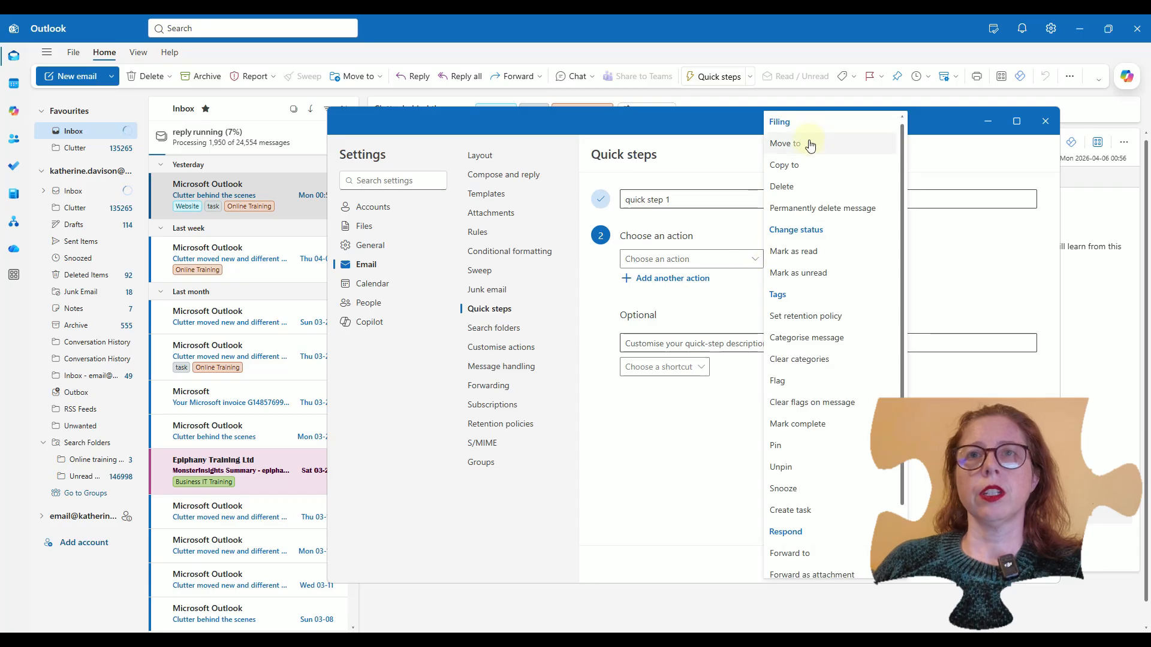
scroll(806, 179, "down", 1)
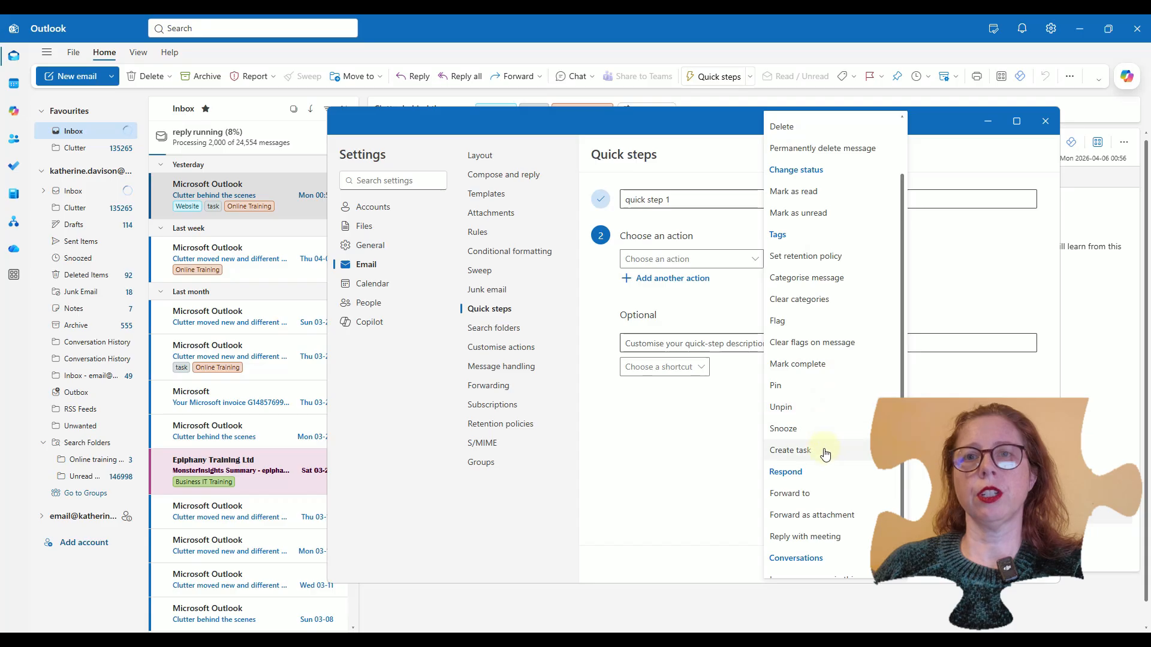
scroll(826, 454, "down", 1)
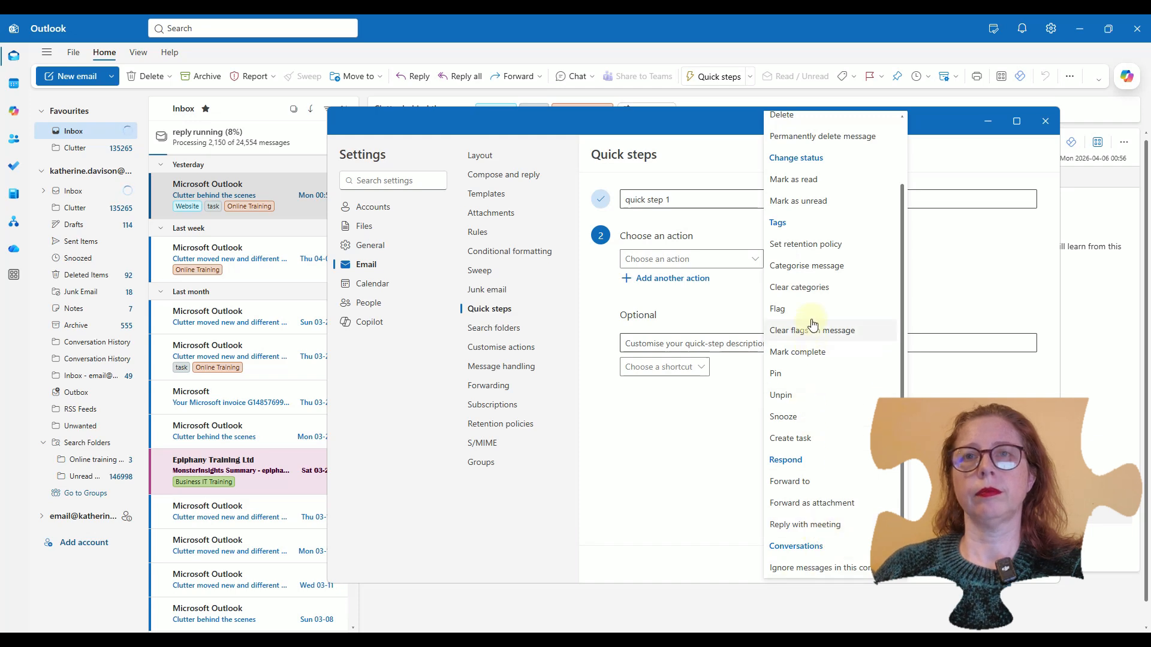
scroll(814, 297, "up", 3)
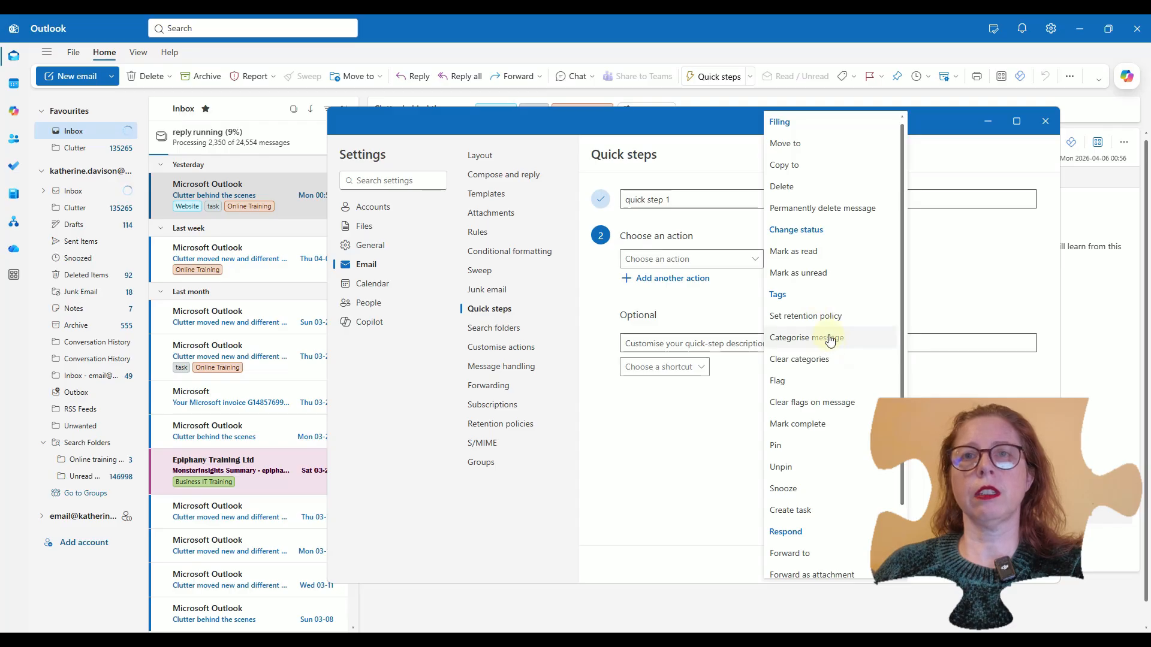
left_click(831, 339)
Step: Review the quick step's optional description and the shortcuts on offer without choosing one
left_click(741, 343)
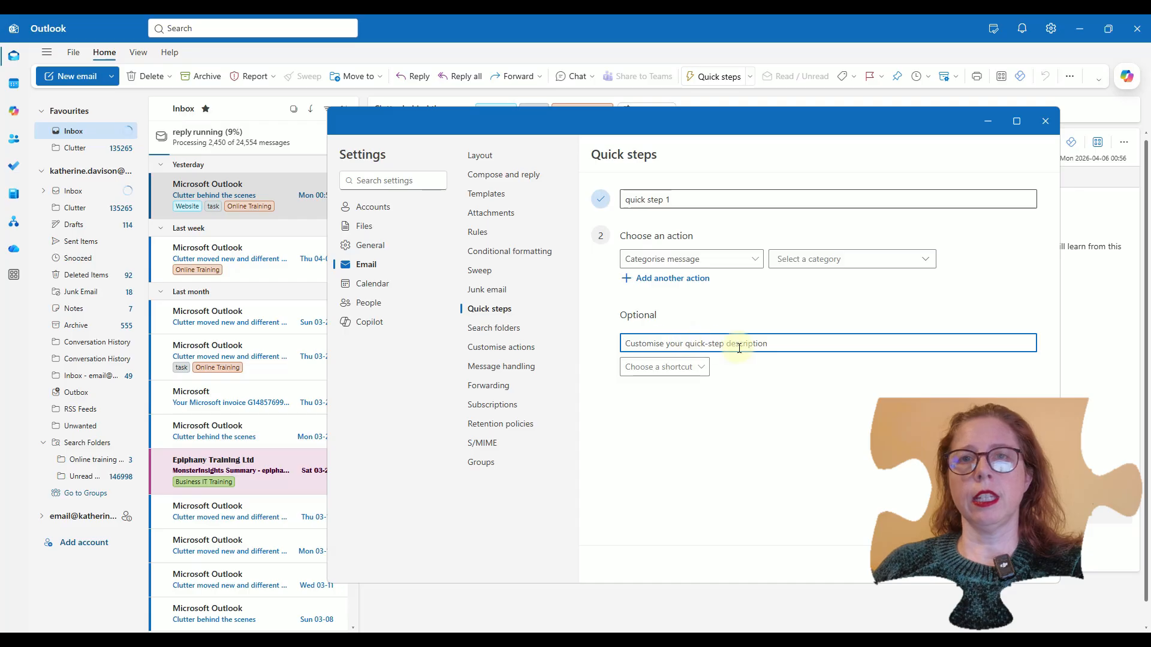
left_click(701, 370)
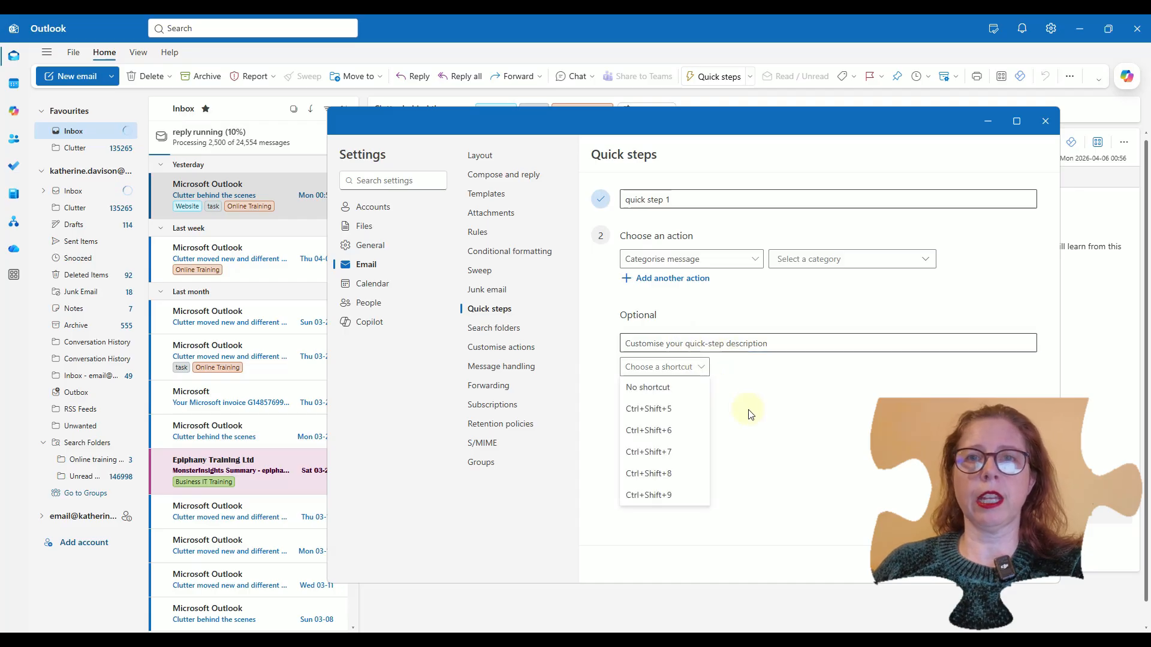
left_click(772, 408)
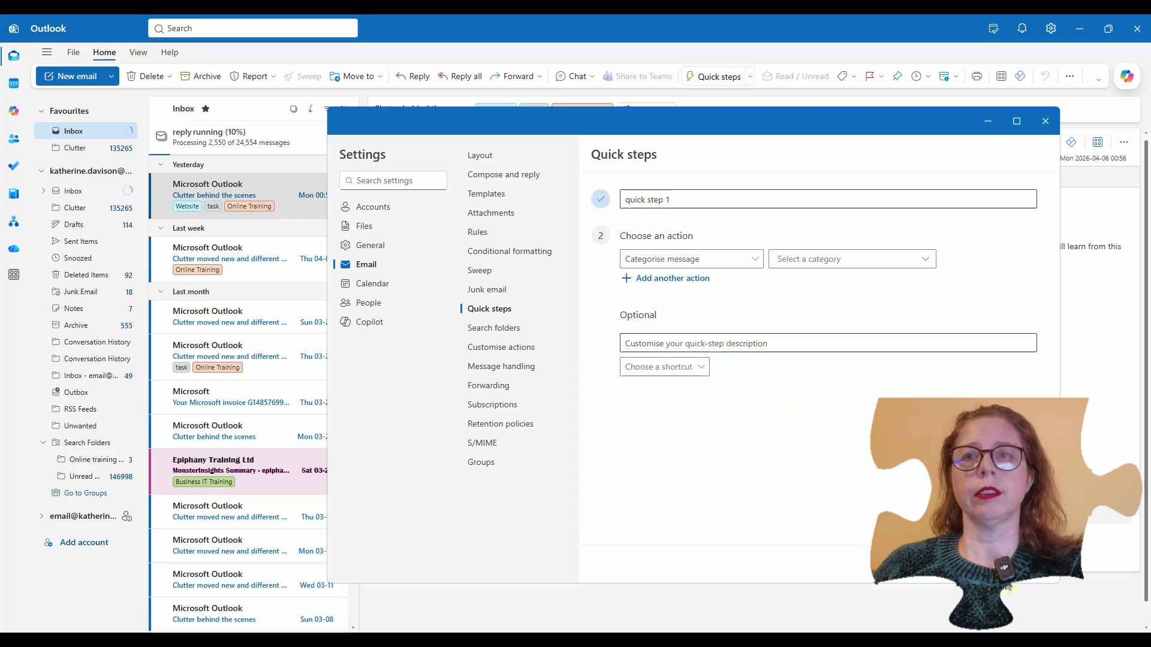
Step: Assign the Business IT Training category to the quick step's action, then save it and close the settings
left_click(830, 261)
left_click(830, 323)
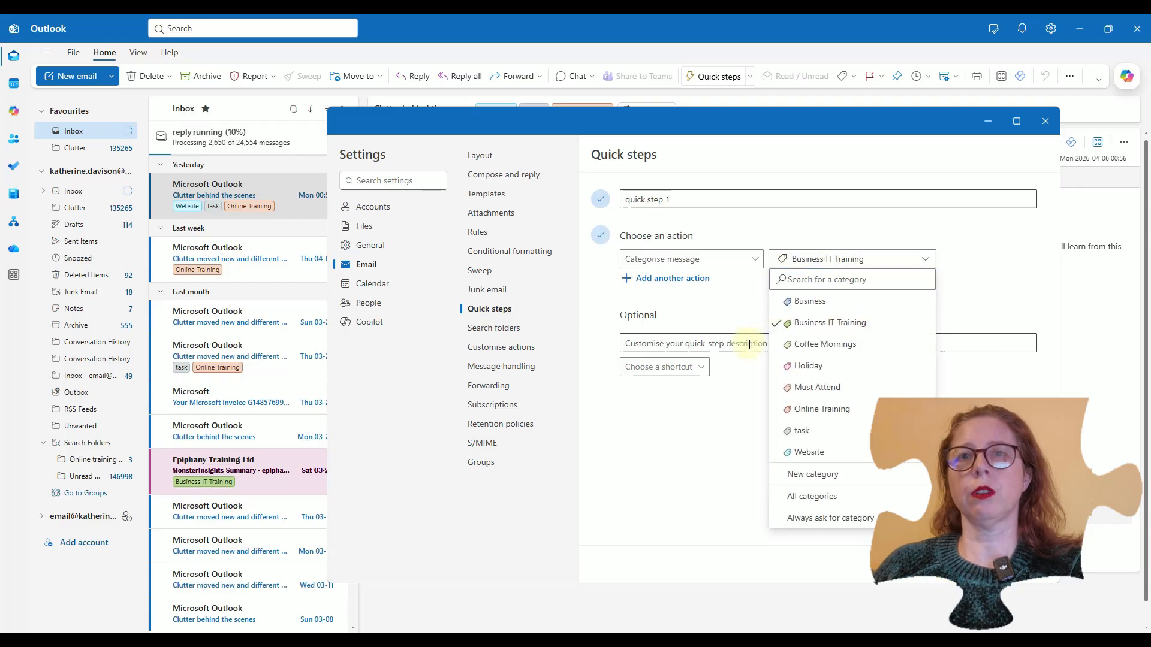
left_click(954, 565)
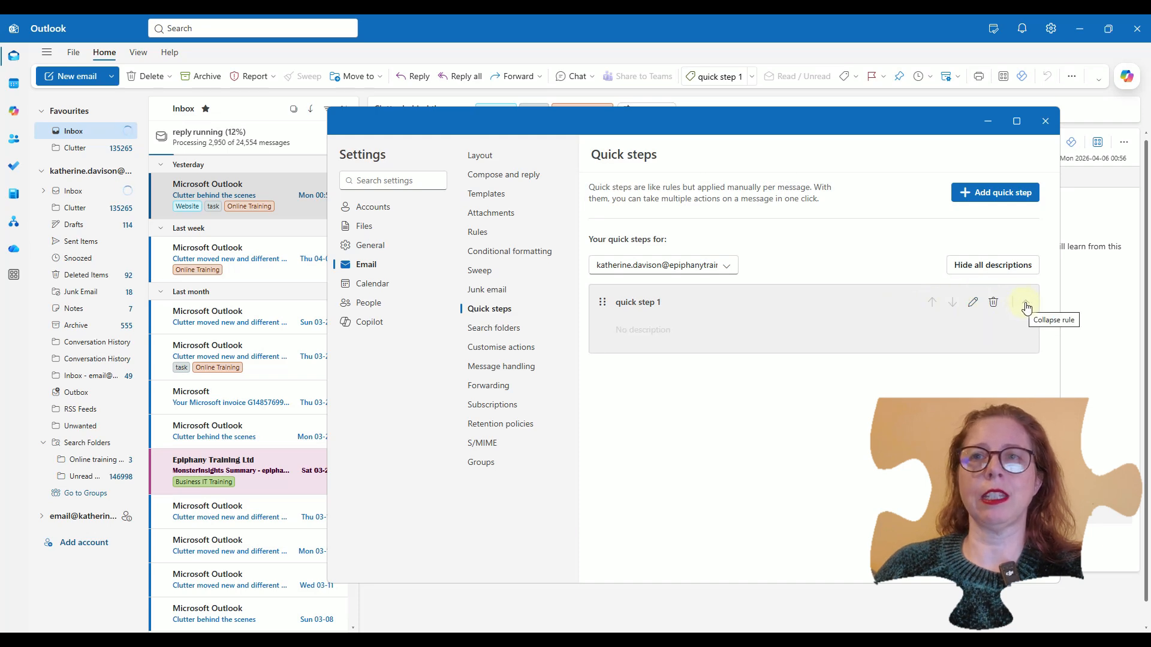
left_click(1044, 119)
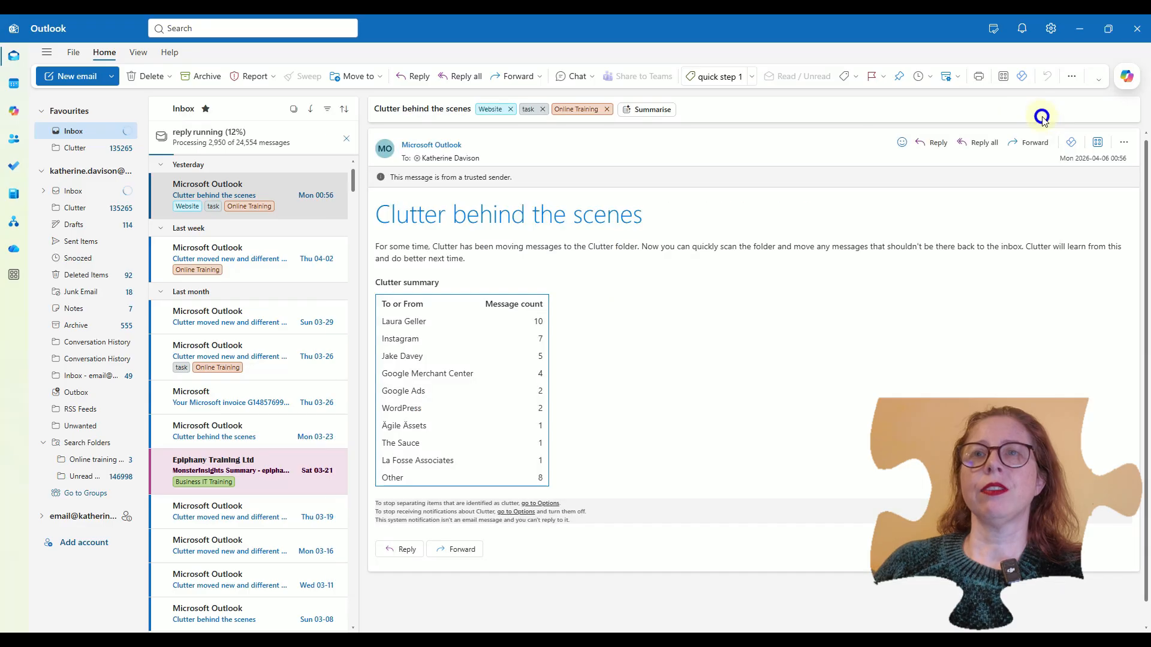
Step: Apply quick step 1 to last week's message "Clutter moved new and different messages" dated Thu 04-02
left_click(272, 259)
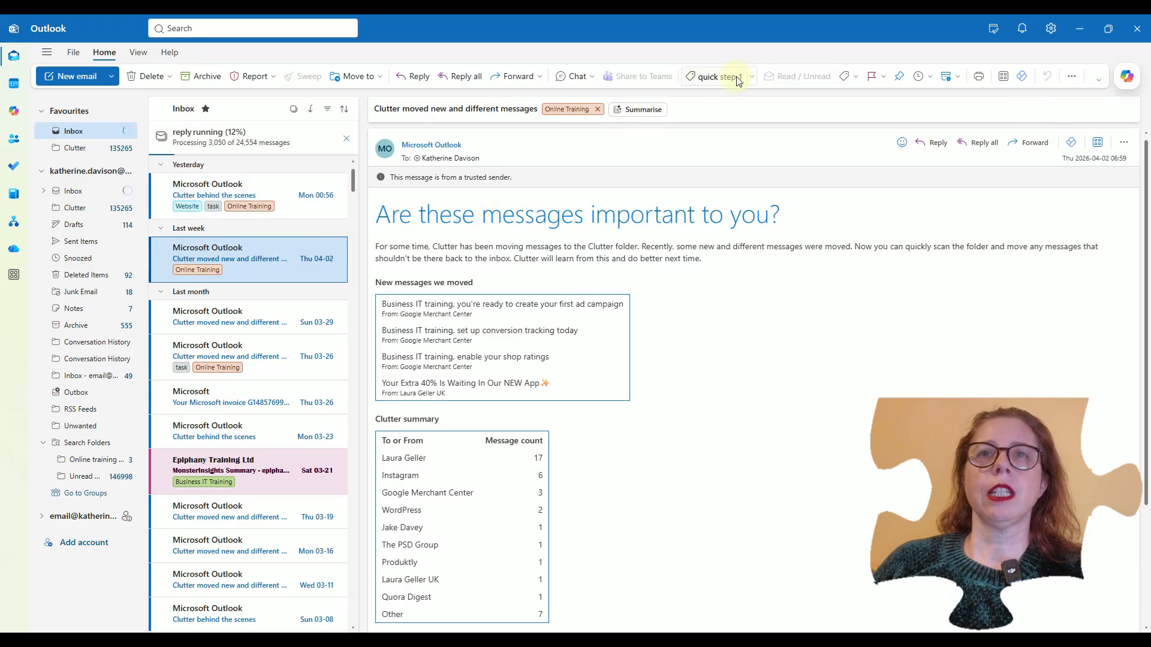
left_click(752, 77)
left_click(671, 97)
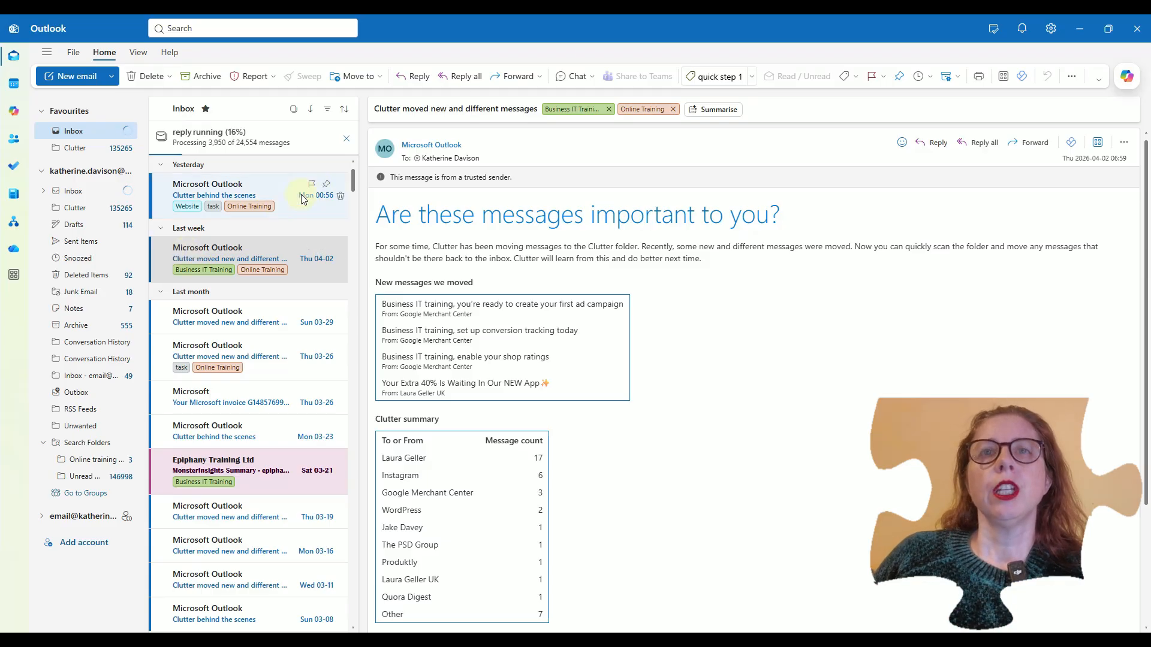
Step: Show the list of existing quick steps and the options for creating and managing them
left_click(752, 76)
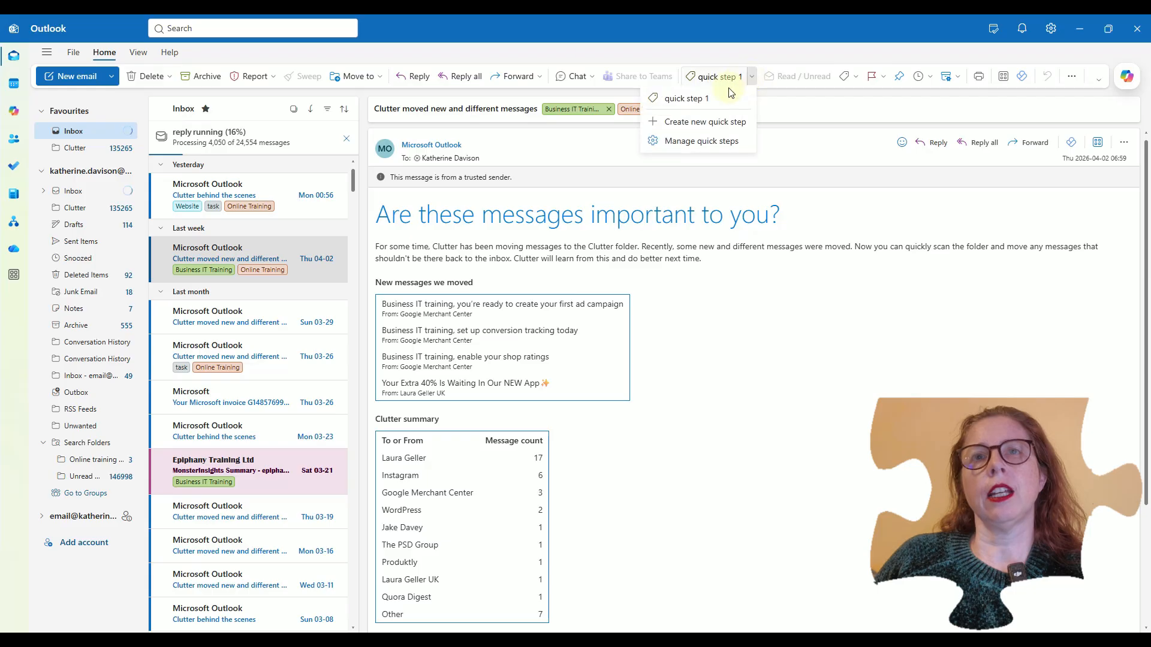